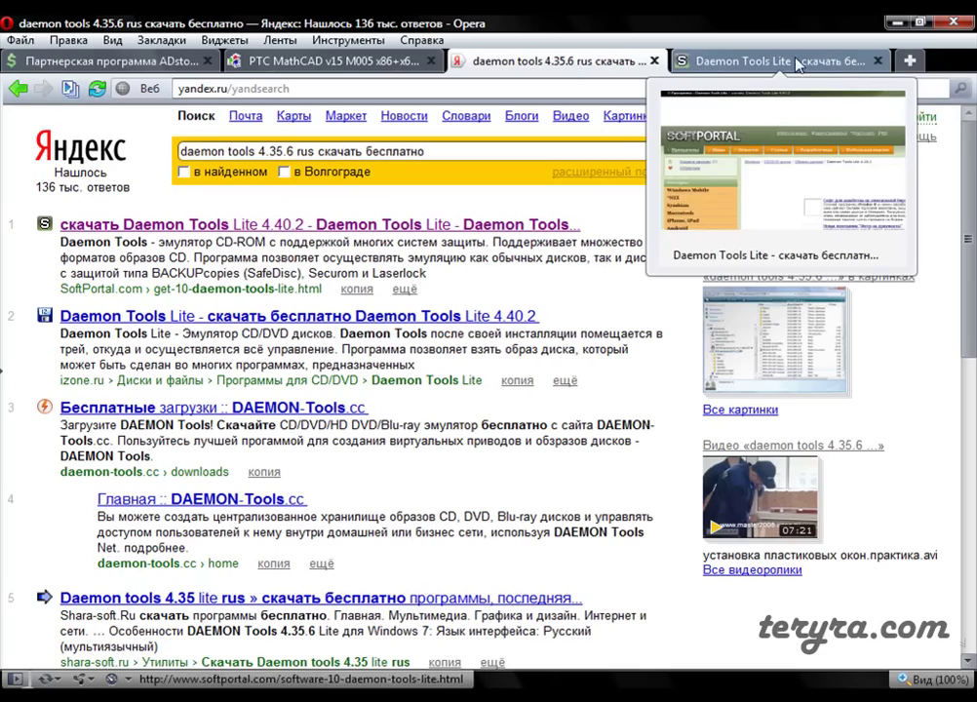
# Open the first SoftPortal search result for Daemon Tools Lite 4.40.2 in a new tab and close the older Daemon Tools tab.
pyautogui.click(270, 227)
pyautogui.middleClick(269, 227)
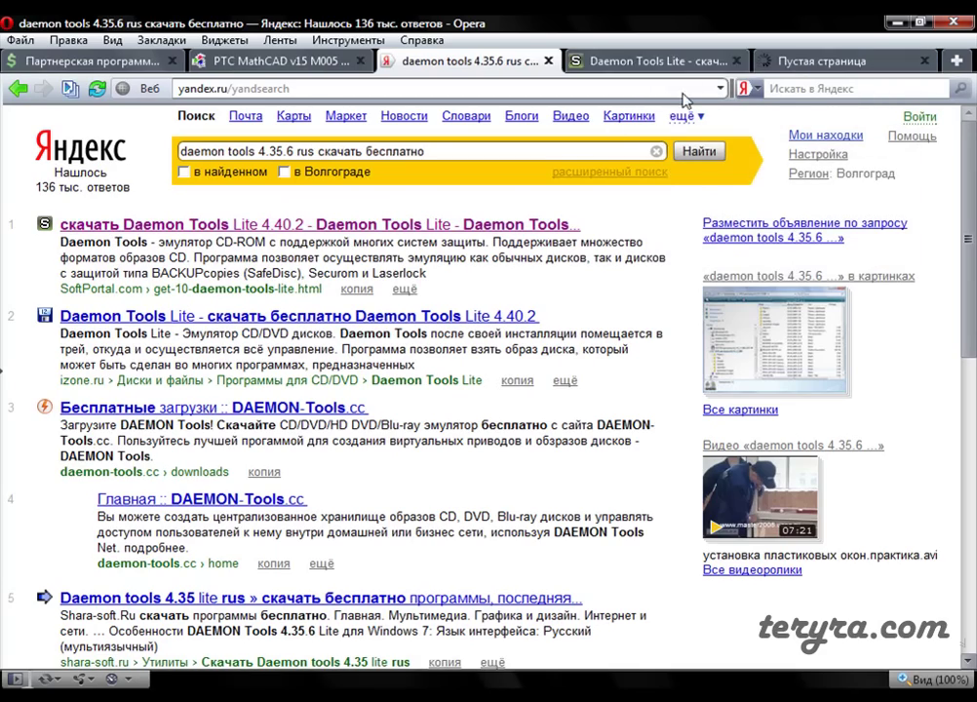
pyautogui.click(737, 64)
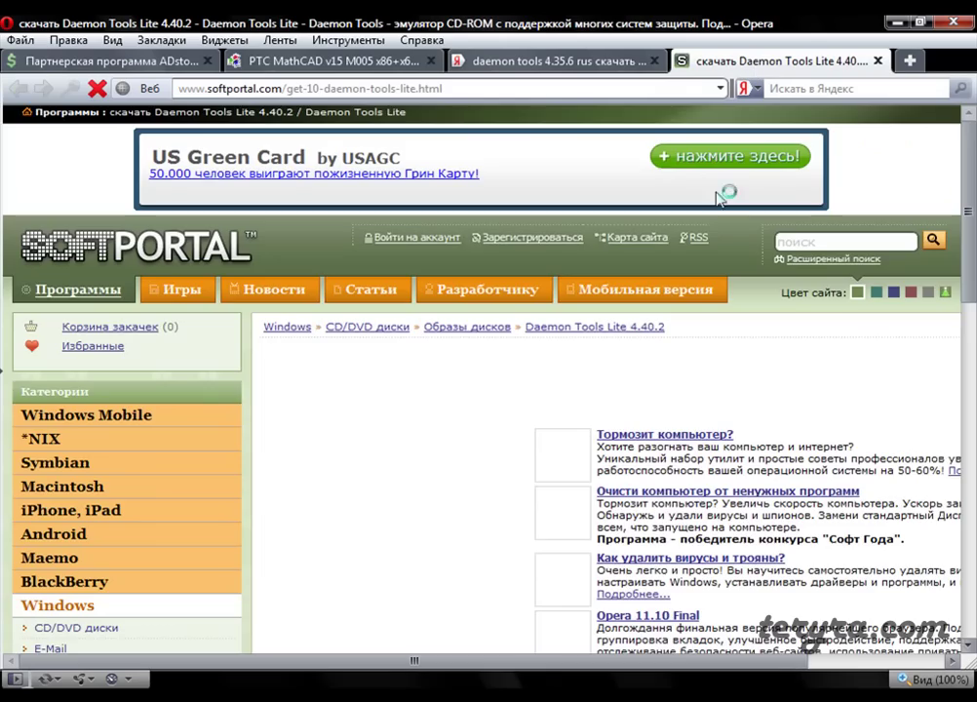
pyautogui.scroll(-6, 425, 388)
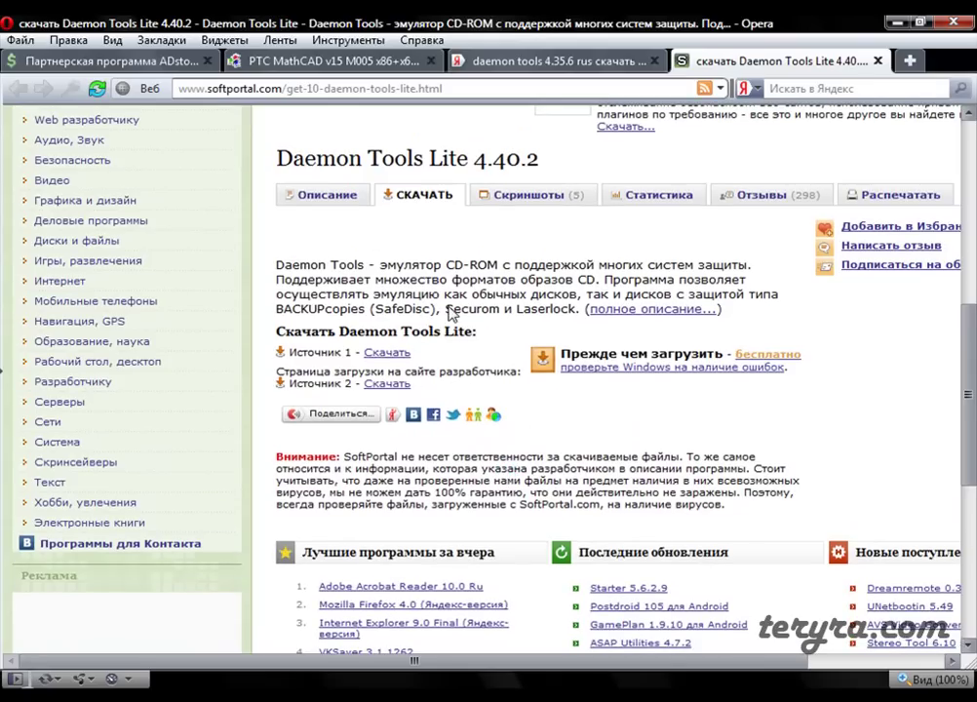
# Open the Daemon Tools Lite description page and read its overview, supported formats and program details.
pyautogui.moveTo(322, 176)
pyautogui.mouseDown()
pyautogui.moveTo(261, 214)
pyautogui.moveTo(360, 180)
pyautogui.mouseUp()
pyautogui.click(326, 195)
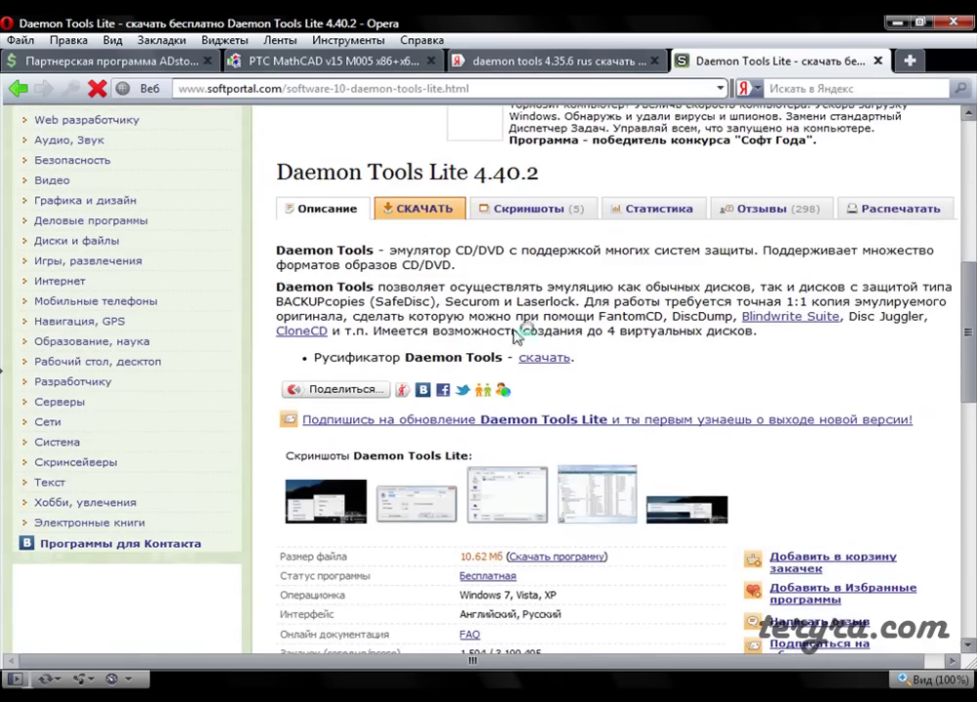
pyautogui.moveTo(435, 251); pyautogui.dragTo(470, 252)
pyautogui.moveTo(552, 252); pyautogui.dragTo(700, 256)
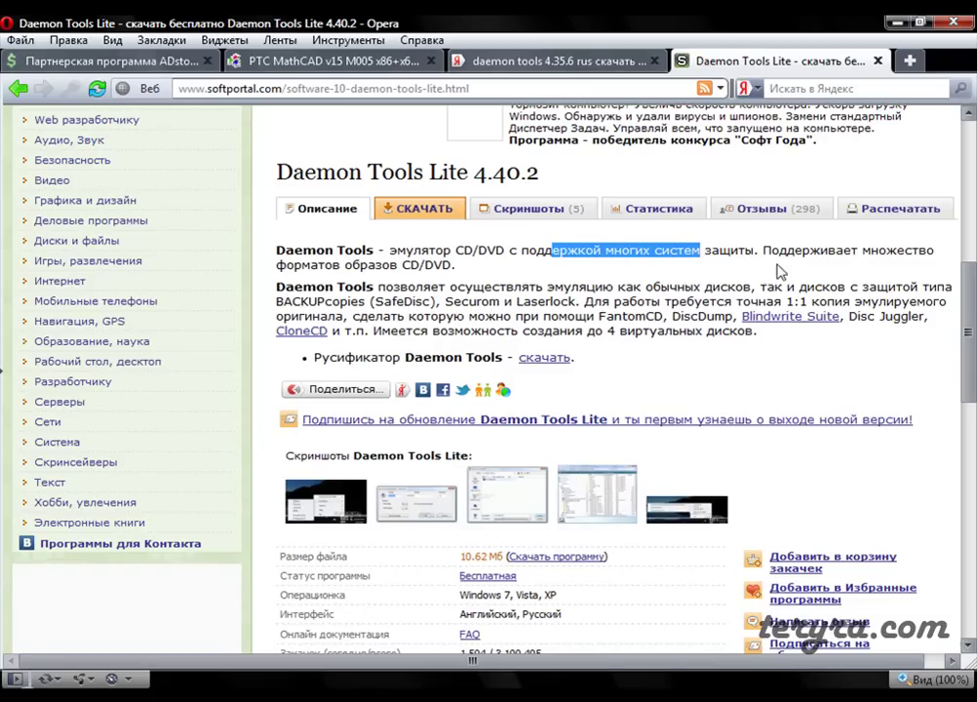
pyautogui.moveTo(794, 252); pyautogui.dragTo(872, 256)
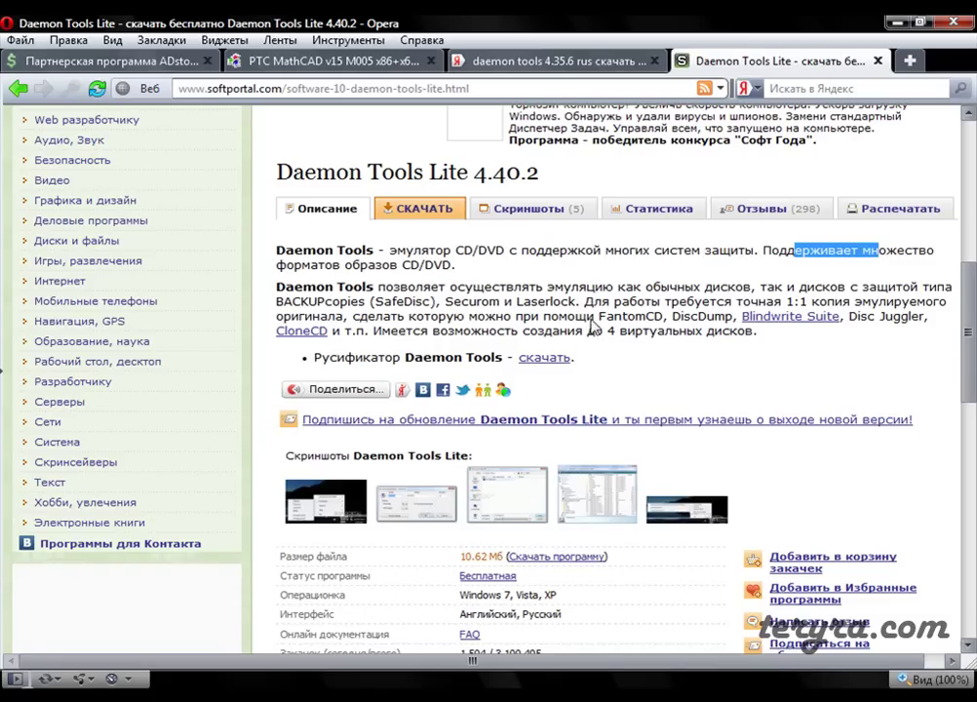
pyautogui.moveTo(432, 290); pyautogui.dragTo(624, 304)
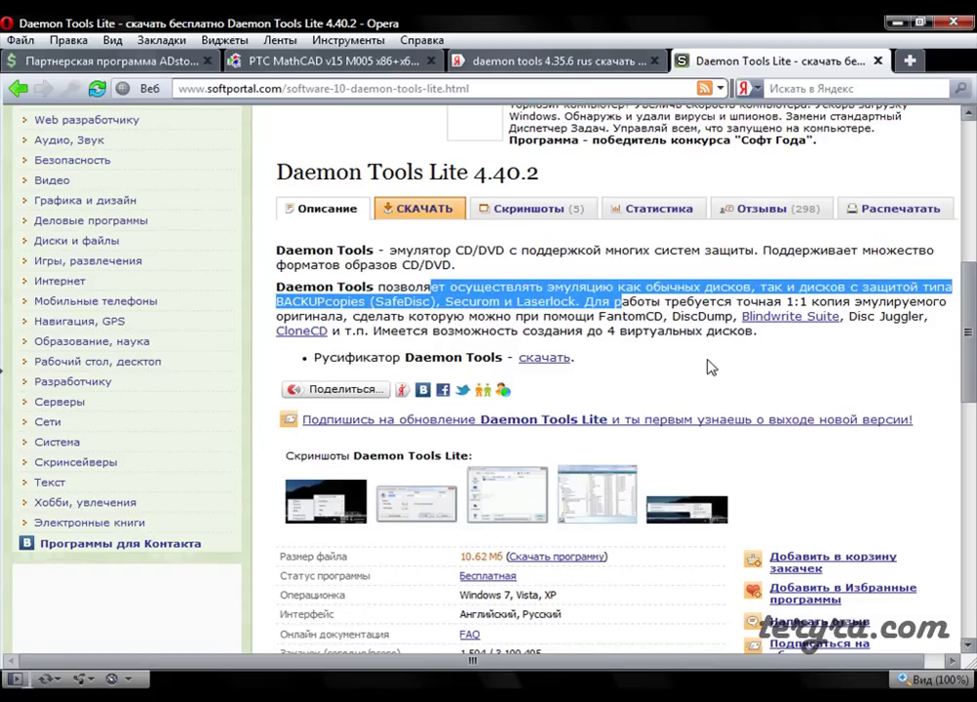
pyautogui.scroll(-3, 731, 351)
pyautogui.click(807, 273)
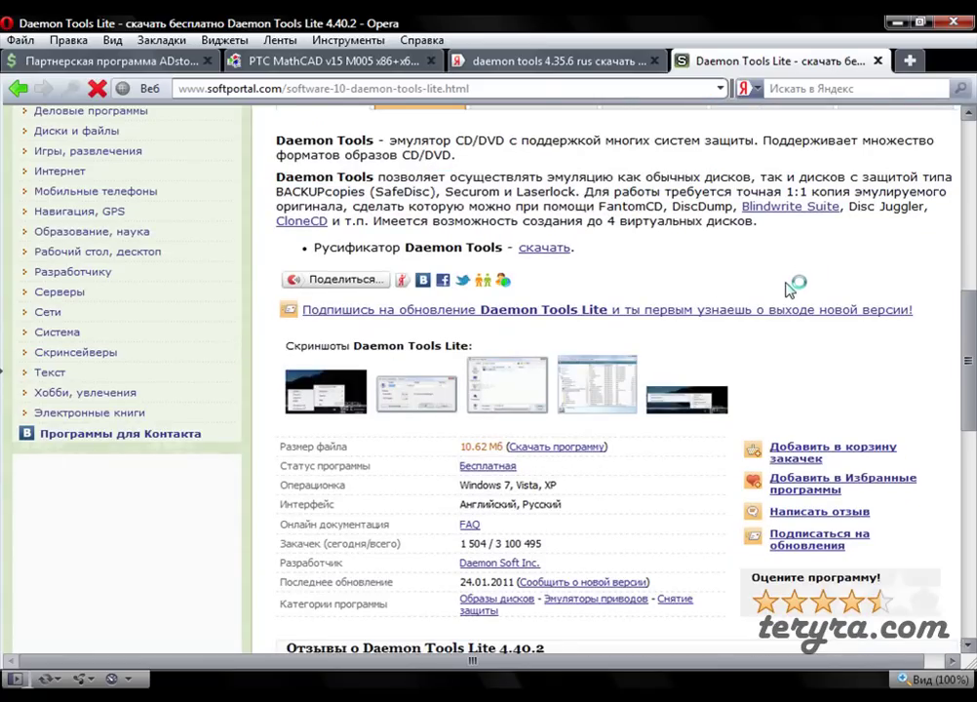
pyautogui.scroll(3, 790, 288)
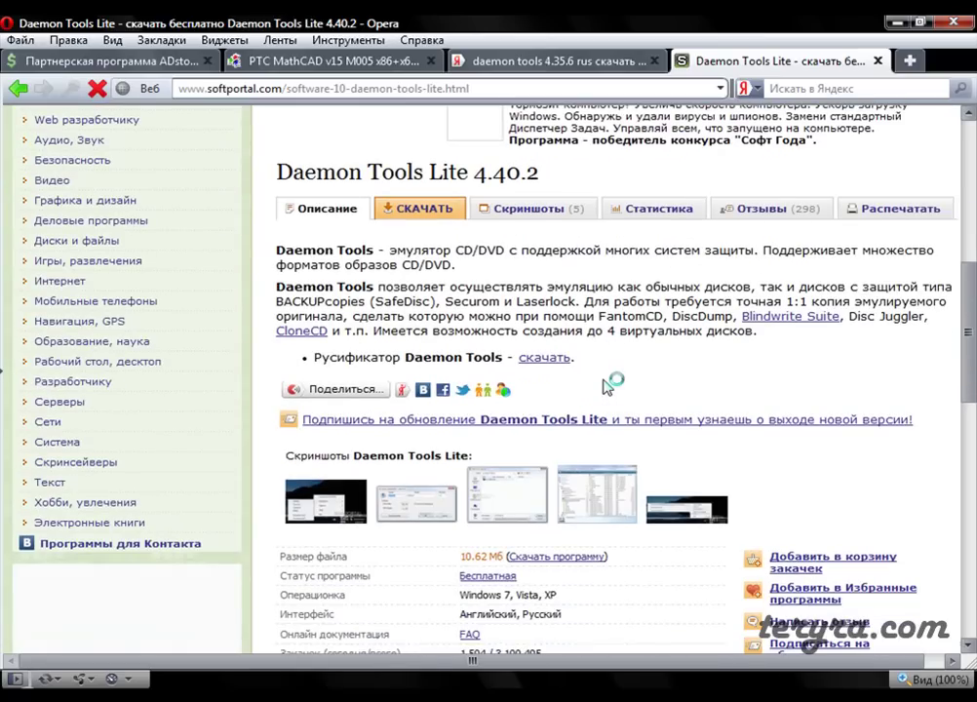
# Return to the Daemon Tools Lite download page, request DTLite4402-0131.exe from Источник 1 and choose to save the file.
pyautogui.click(585, 557)
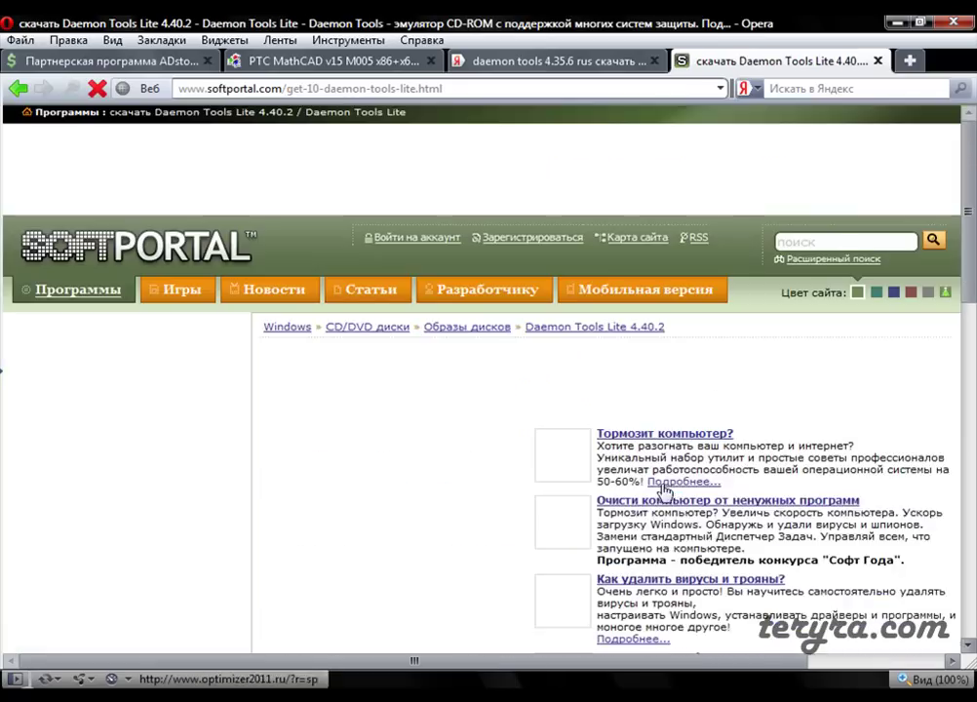
pyautogui.scroll(-6, 648, 500)
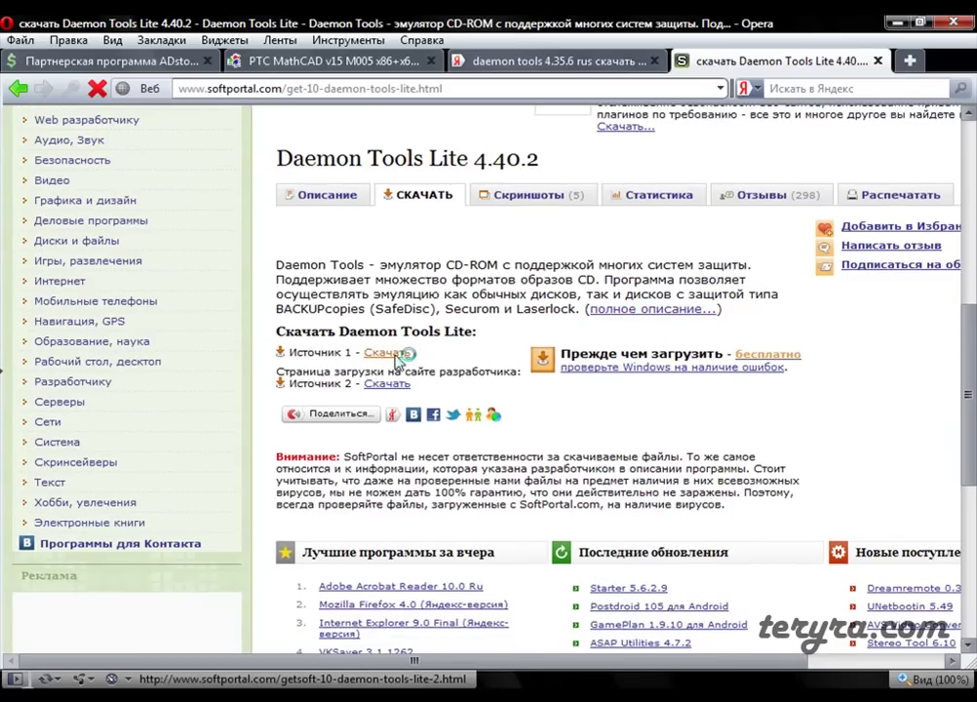
pyautogui.click(394, 357)
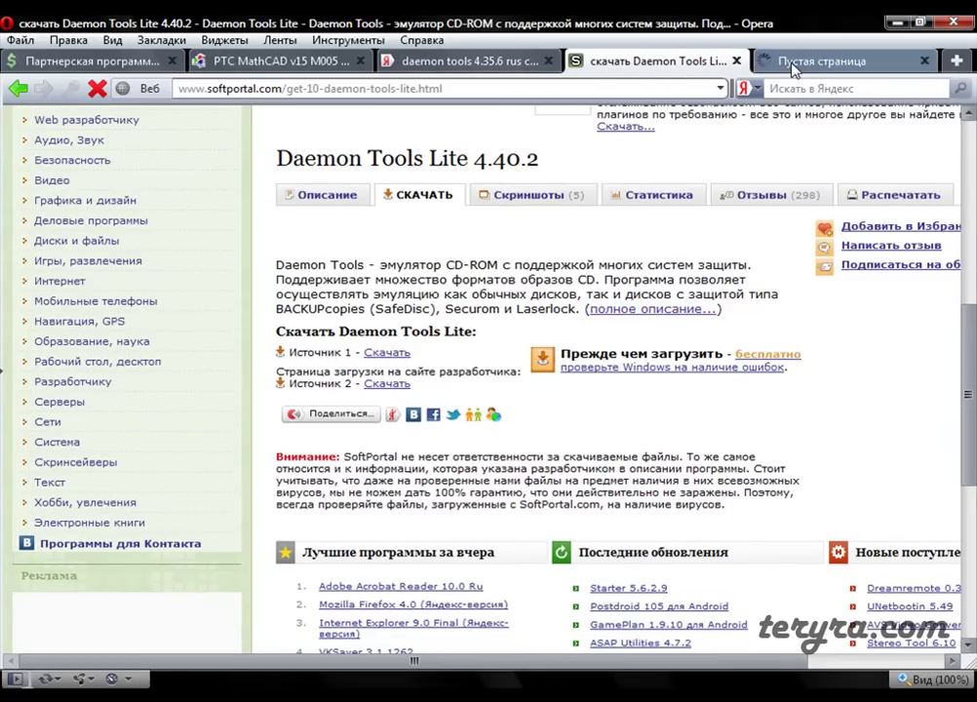
pyautogui.click(795, 68)
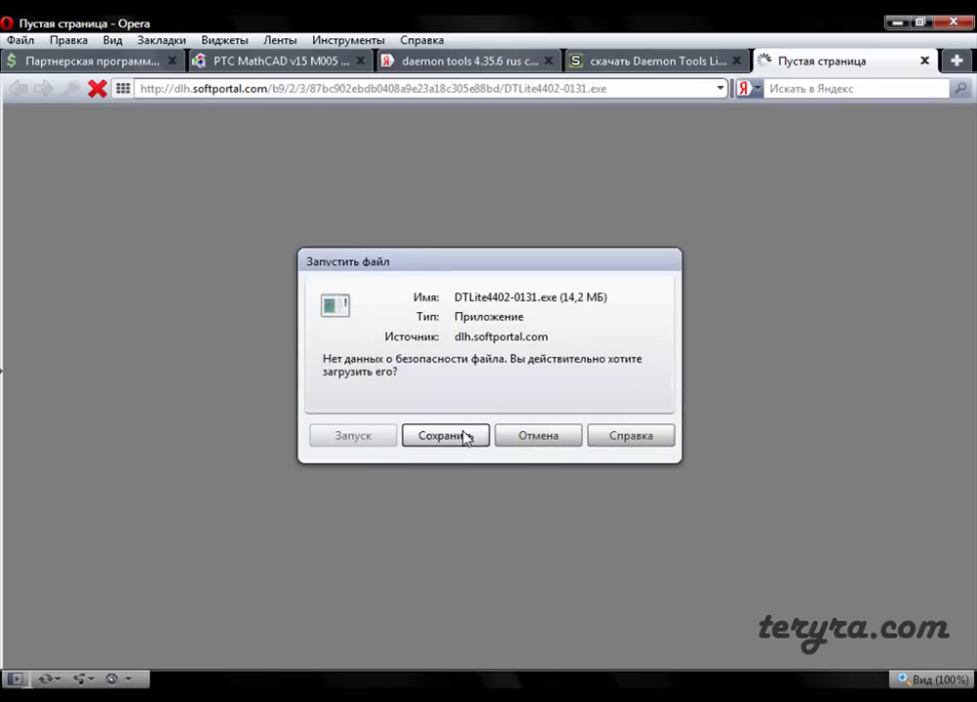
pyautogui.click(465, 437)
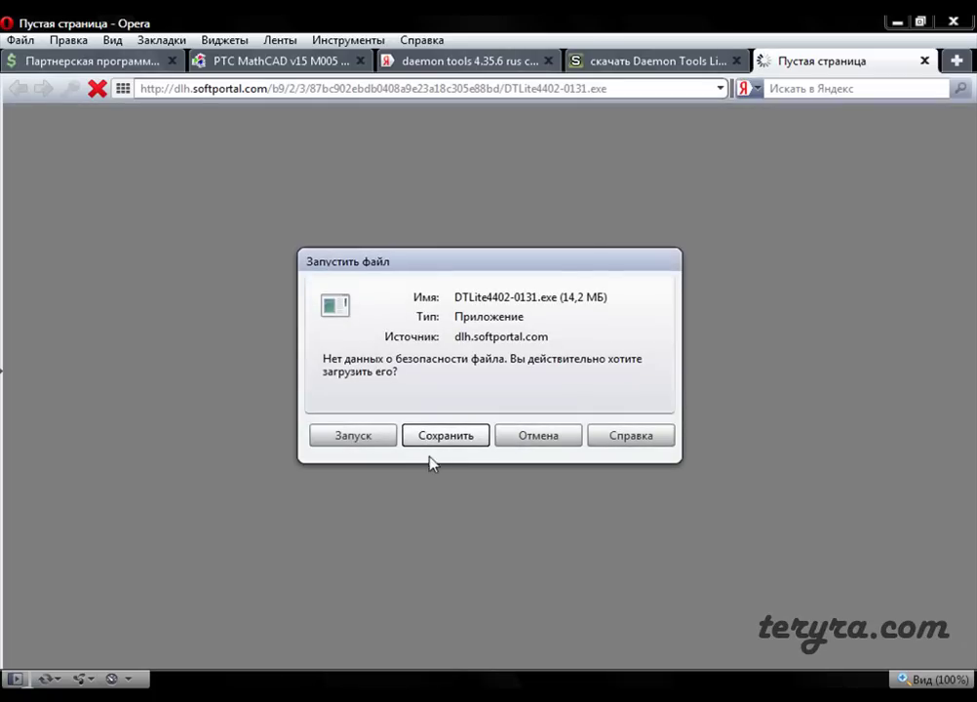
# Save the installer to the desktop (Рабочий стол) under the name DTLite4402-0131.
pyautogui.scroll(-5, 58, 234)
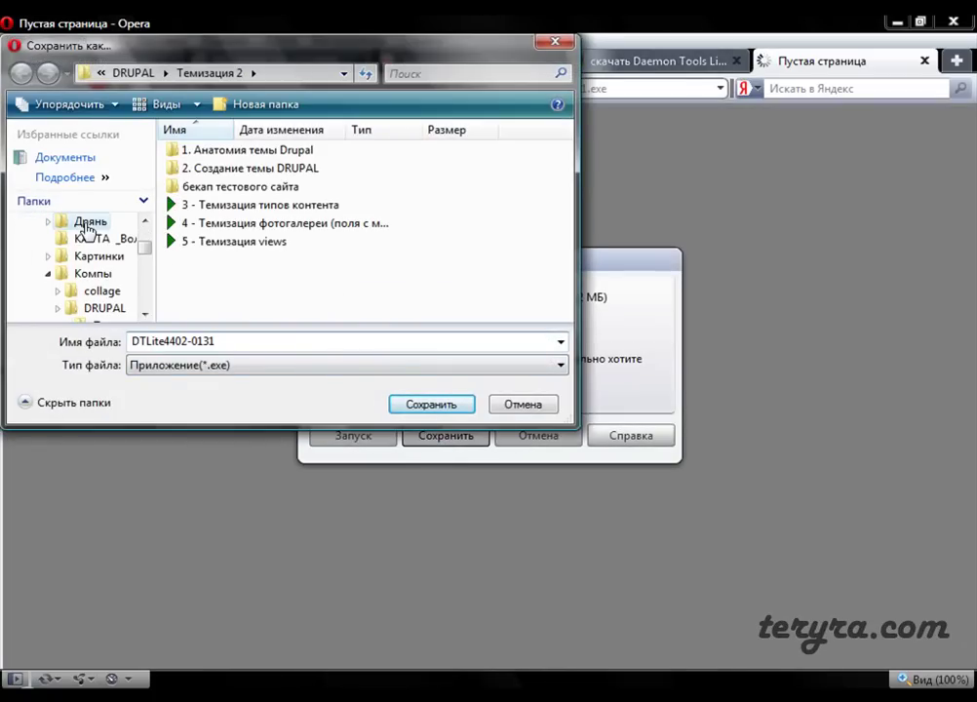
pyautogui.scroll(10, 148, 230)
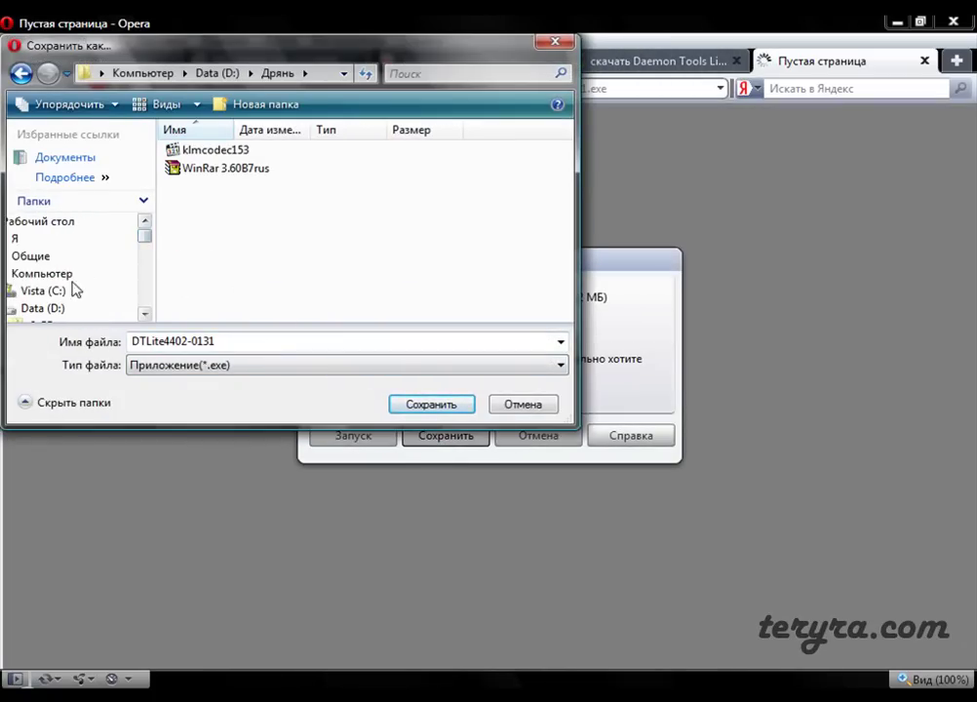
pyautogui.click(72, 222)
pyautogui.click(266, 343)
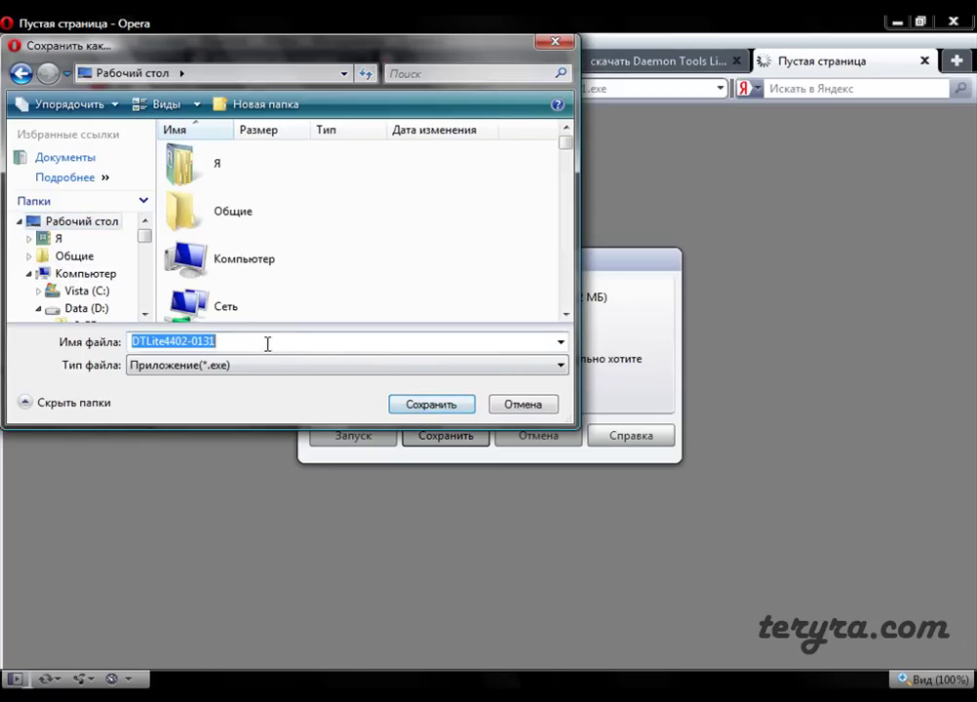
pyautogui.click(430, 404)
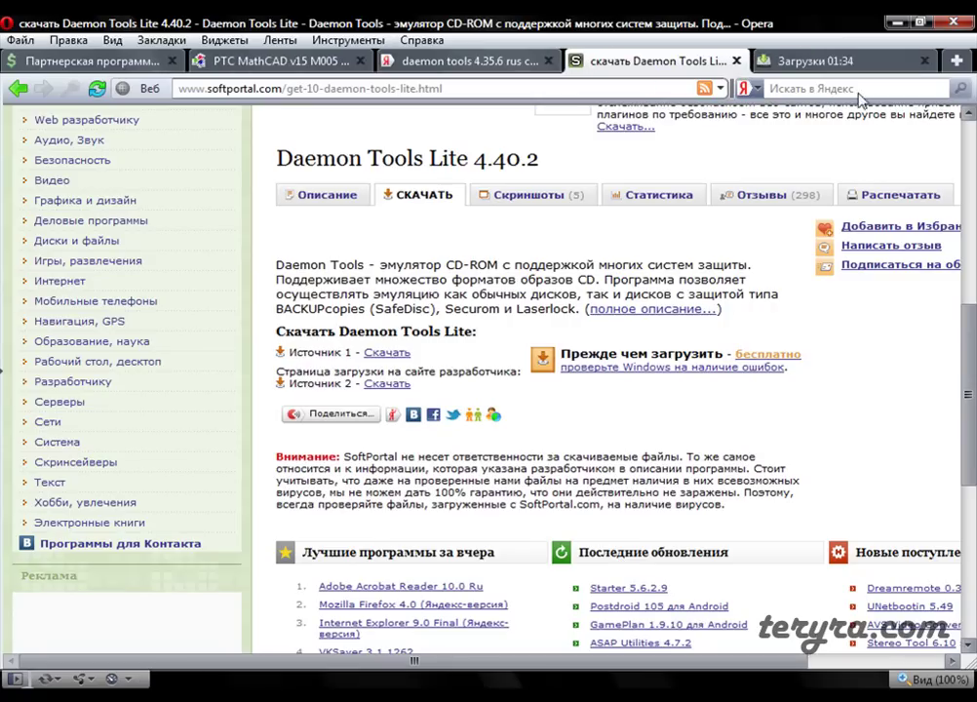
# Check the download status of DTLite4402-0131.exe in the browser's download list.
pyautogui.click(826, 65)
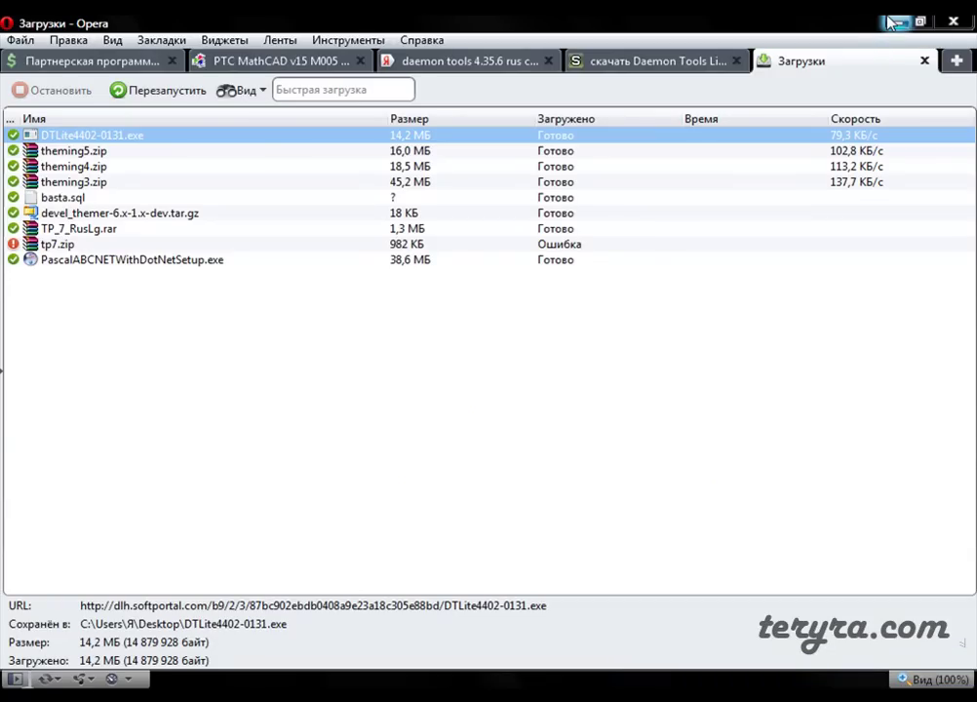
pyautogui.click(653, 60)
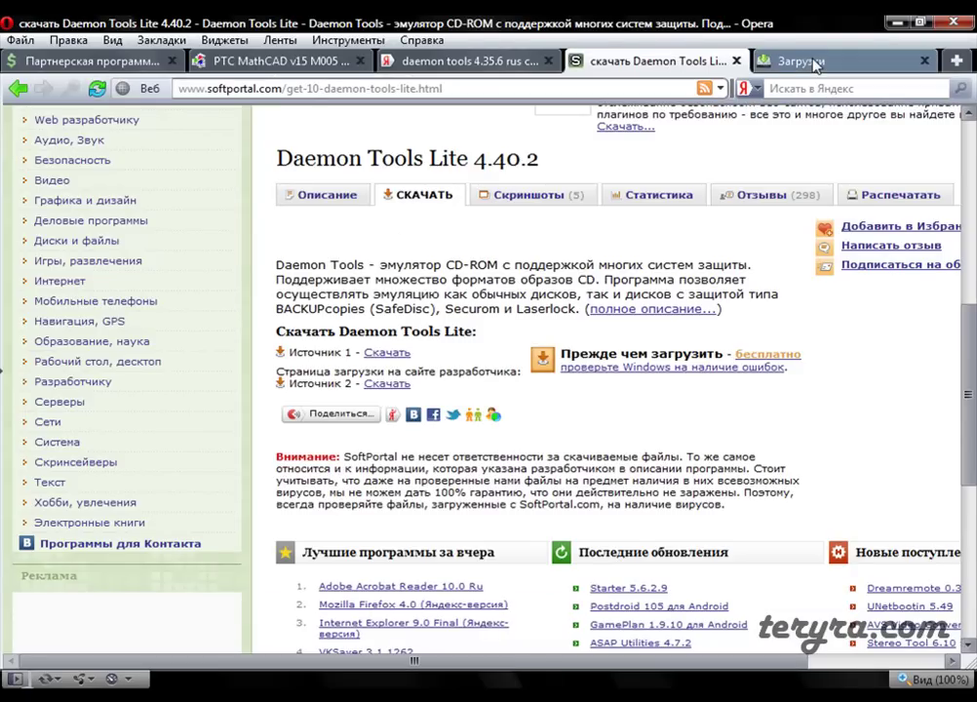
pyautogui.click(812, 61)
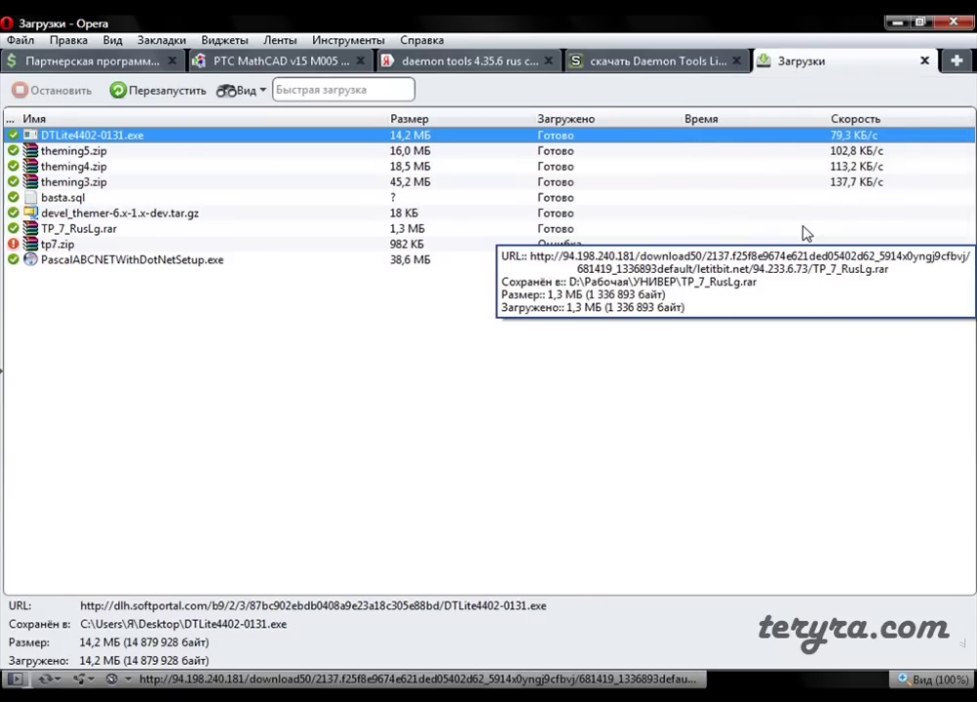
# Minimize Opera and Total Commander, and launch the DTLite4402-0131 installer from the desktop.
pyautogui.click(896, 22)
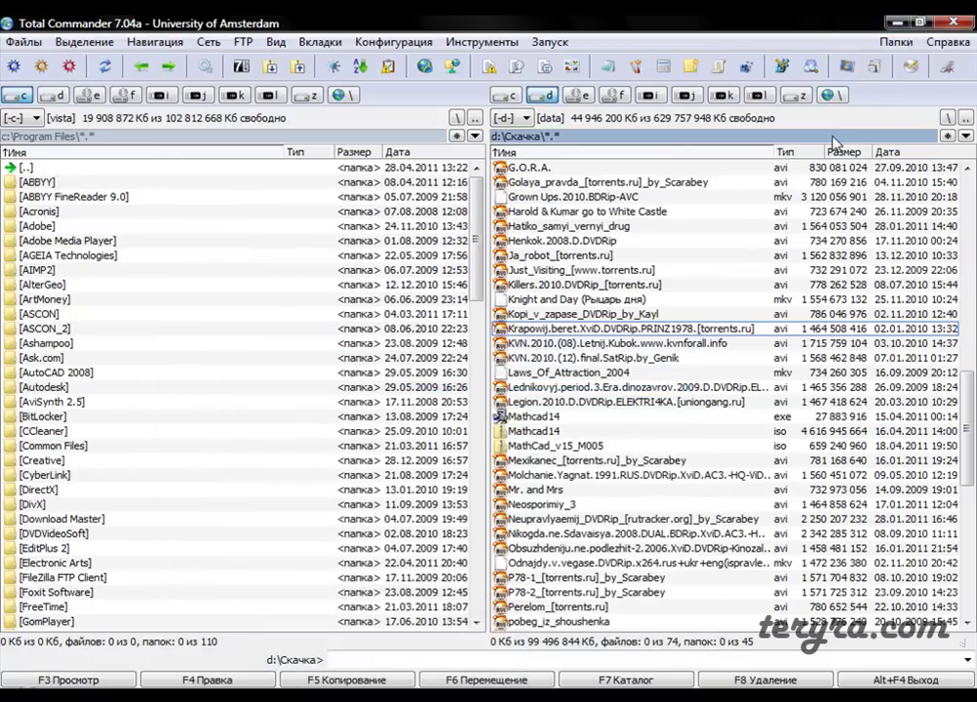
pyautogui.click(896, 21)
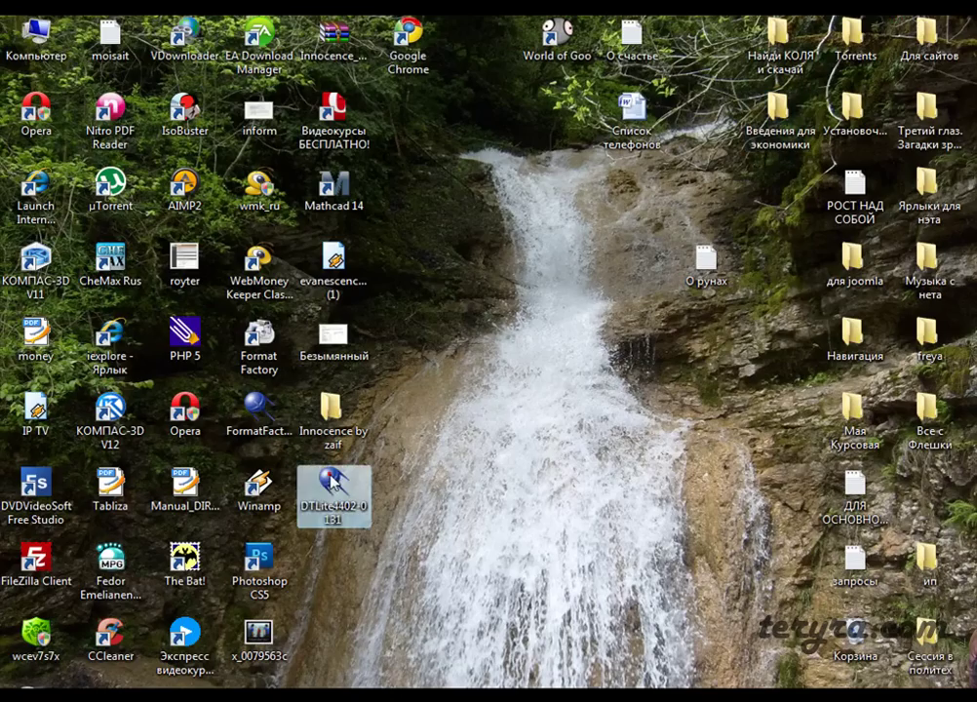
pyautogui.press('Return')
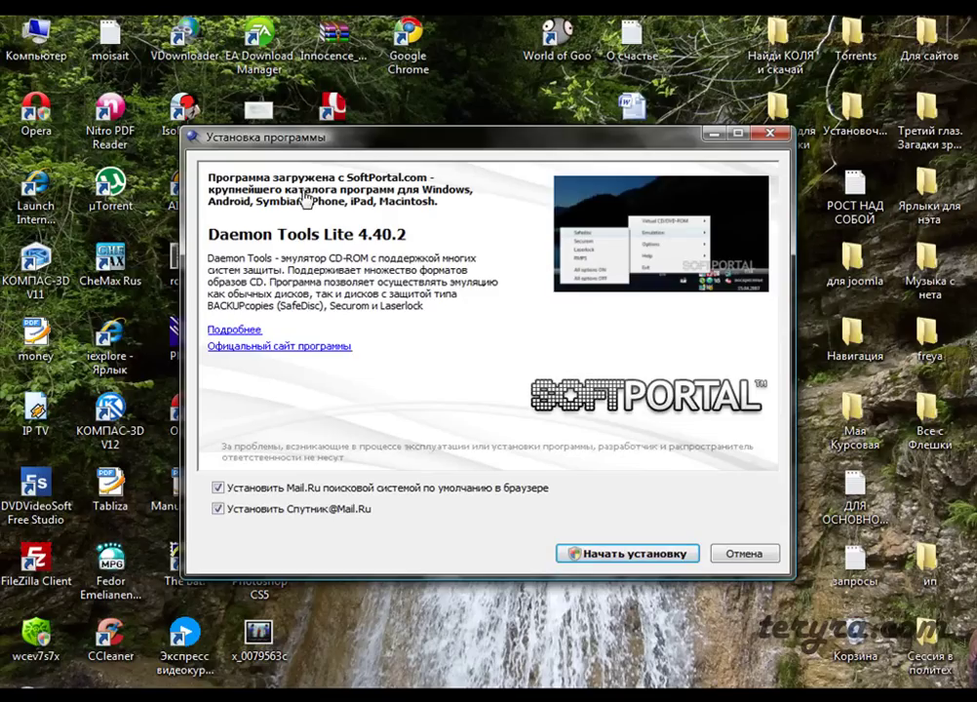
pyautogui.moveTo(229, 156)
pyautogui.mouseDown()
pyautogui.moveTo(200, 175)
pyautogui.moveTo(373, 173)
pyautogui.mouseUp()
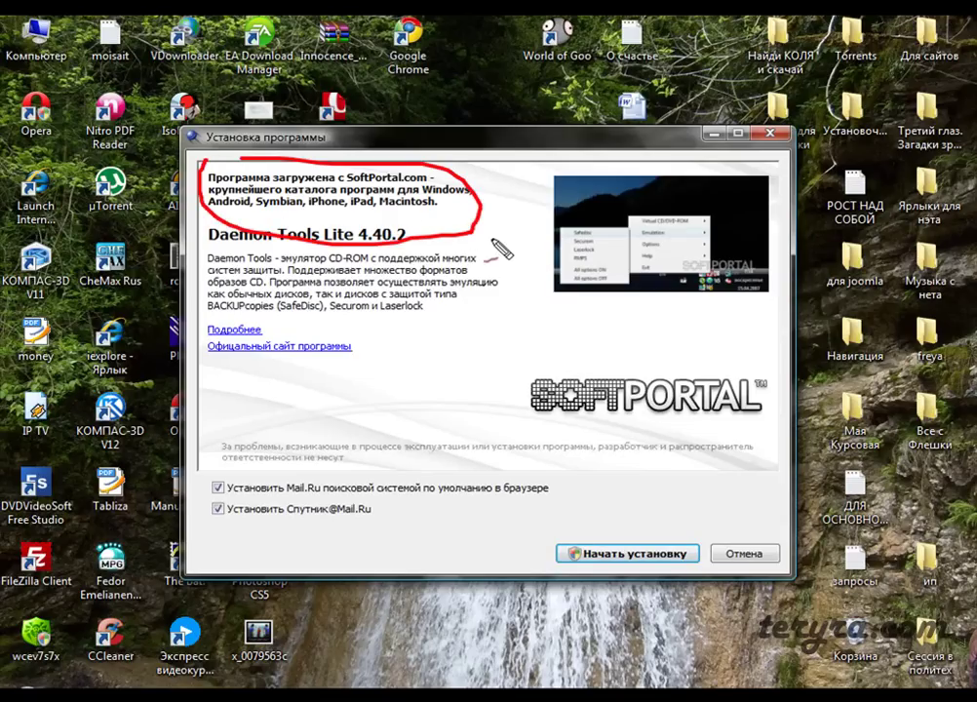
pyautogui.press('Escape')
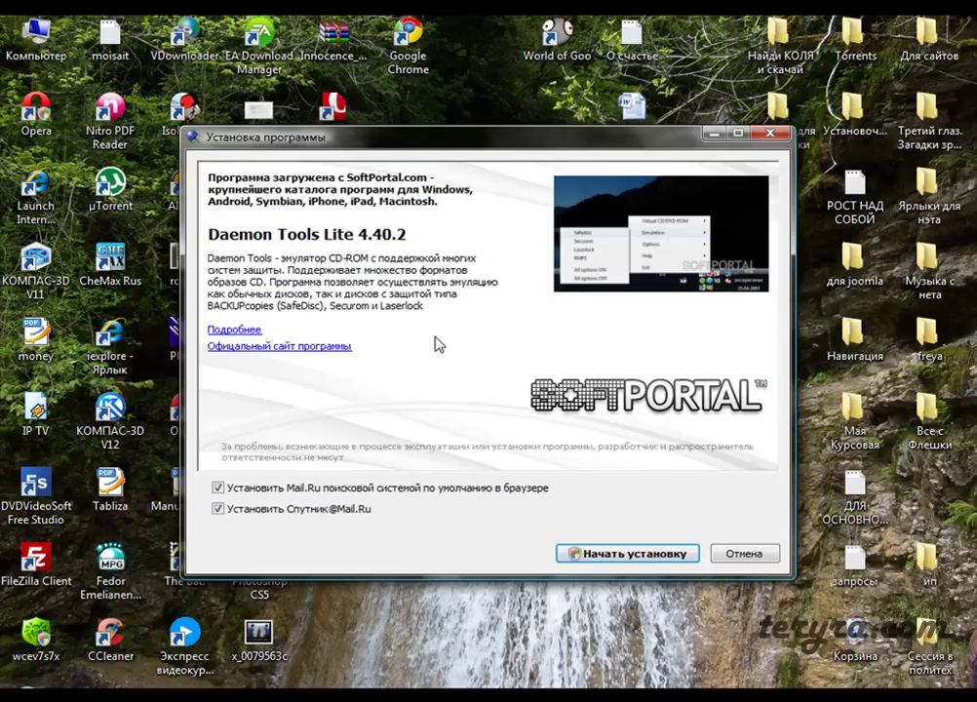
pyautogui.click(217, 488)
pyautogui.click(218, 508)
pyautogui.click(587, 554)
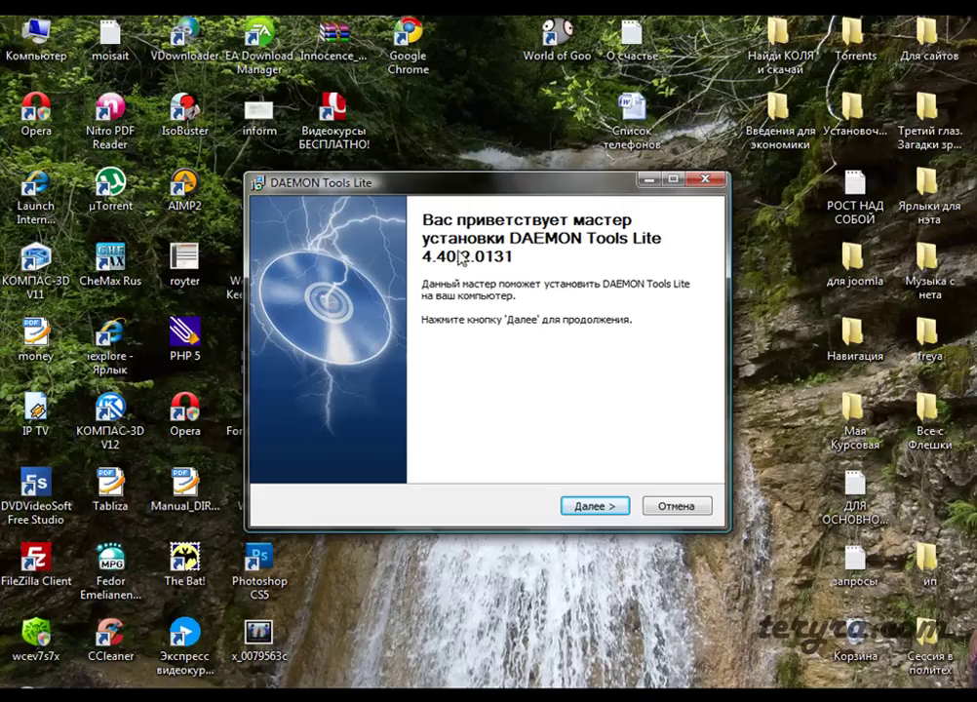
# Accept the license agreement in the DAEMON Tools Lite setup wizard and continue with the free license (Бесплатная лицензия).
pyautogui.click(585, 511)
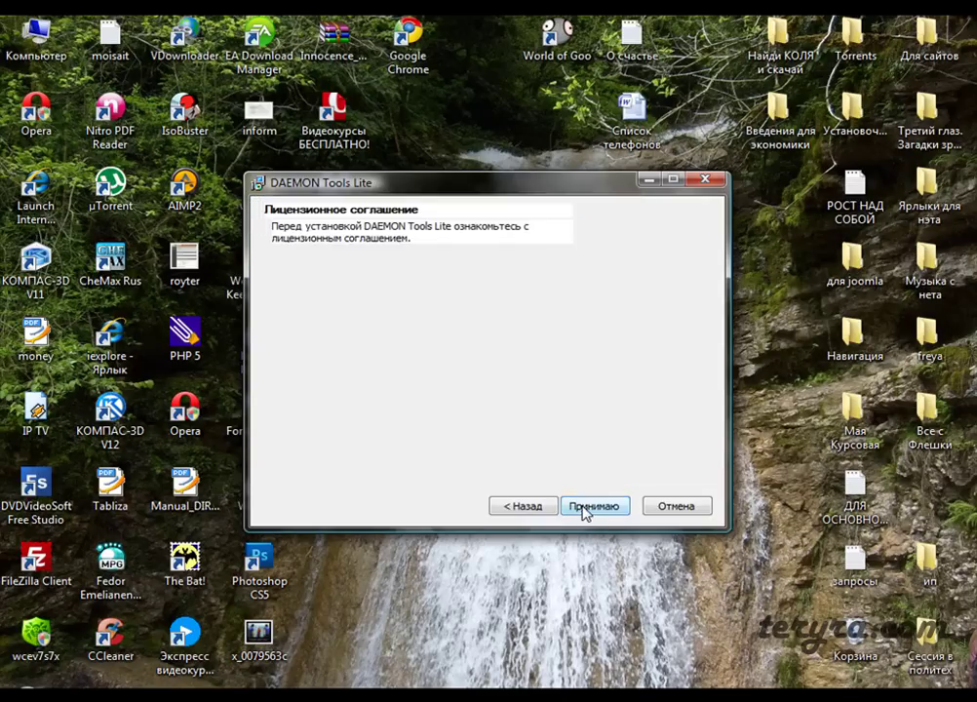
pyautogui.click(595, 505)
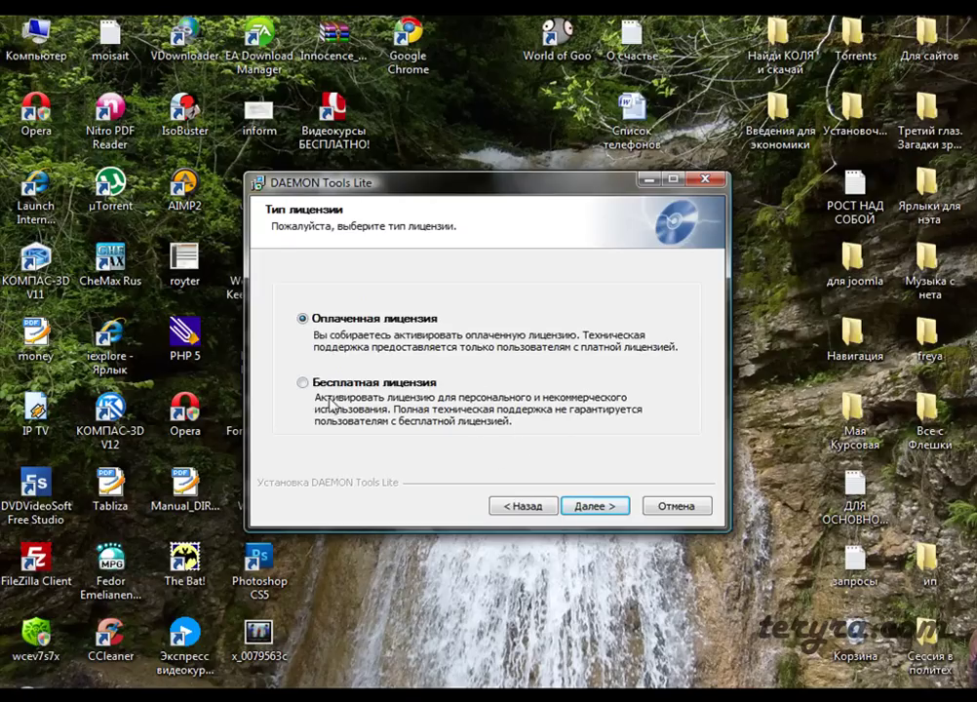
pyautogui.click(303, 385)
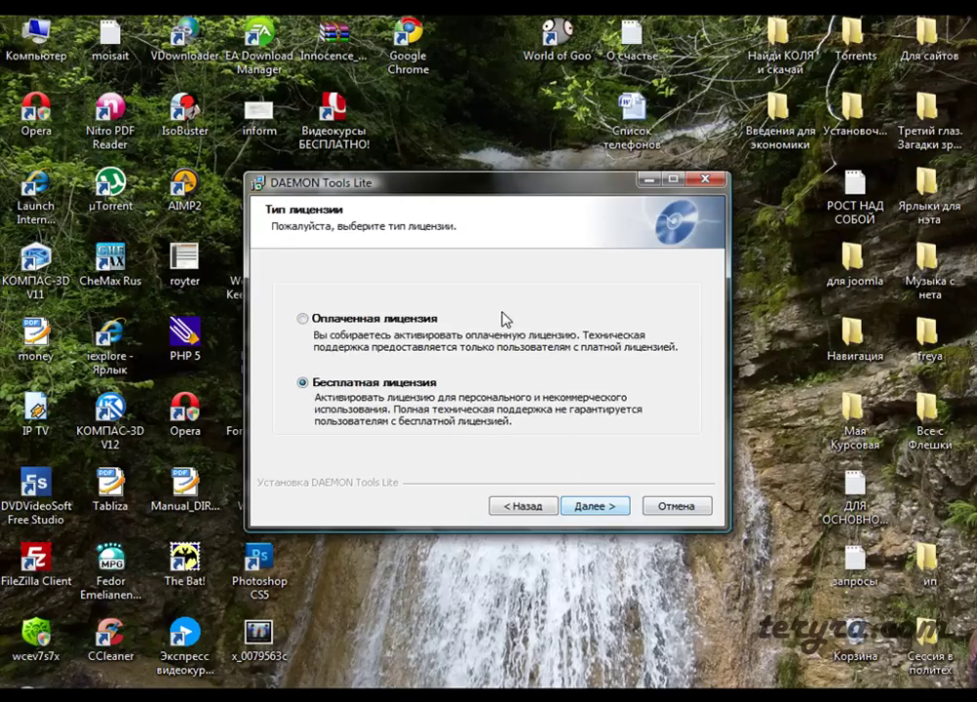
pyautogui.click(592, 505)
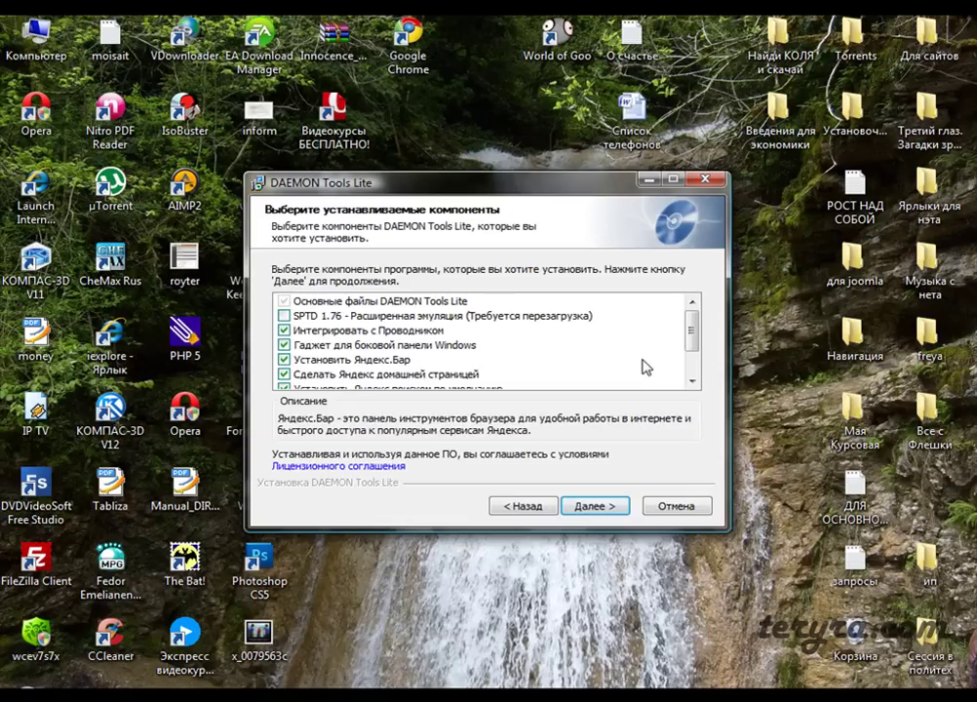
# Exclude the Windows sidebar gadget, Яндекс.Бар, the Yandex home page and Yandex default search from the components, keeping Explorer integration selected.
pyautogui.scroll(-1, 694, 353)
pyautogui.scroll(-1, 693, 351)
pyautogui.scroll(3, 694, 332)
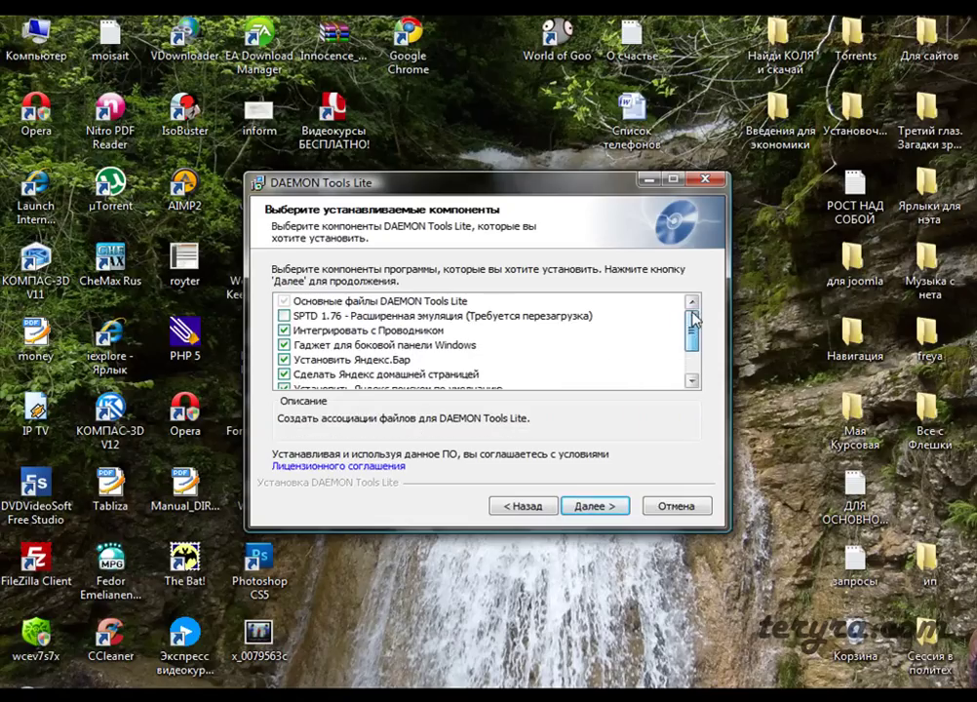
pyautogui.click(284, 331)
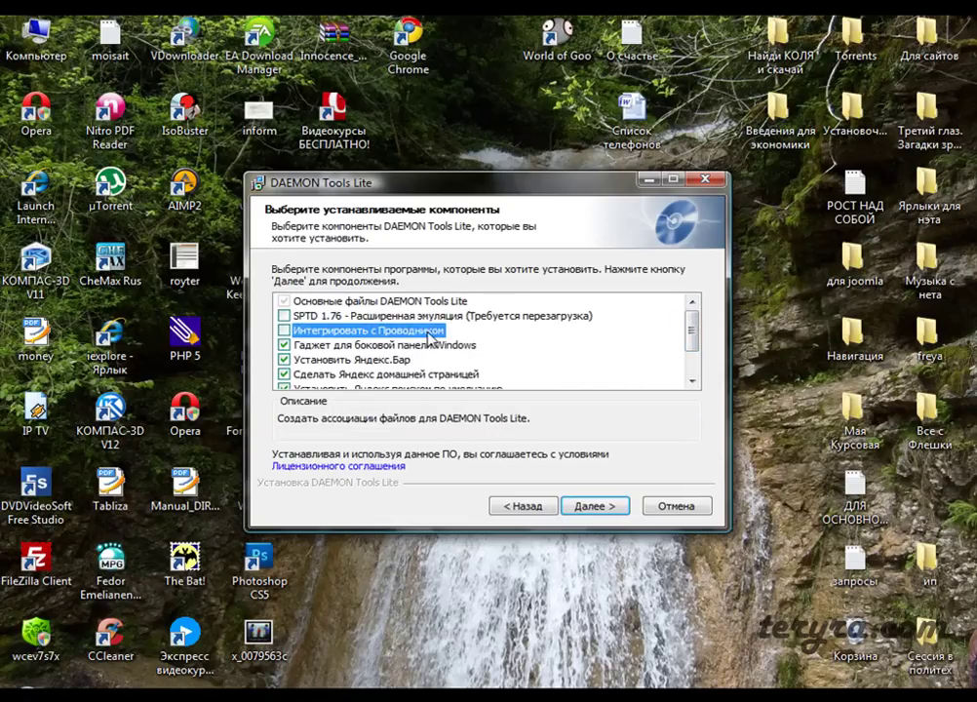
pyautogui.click(285, 331)
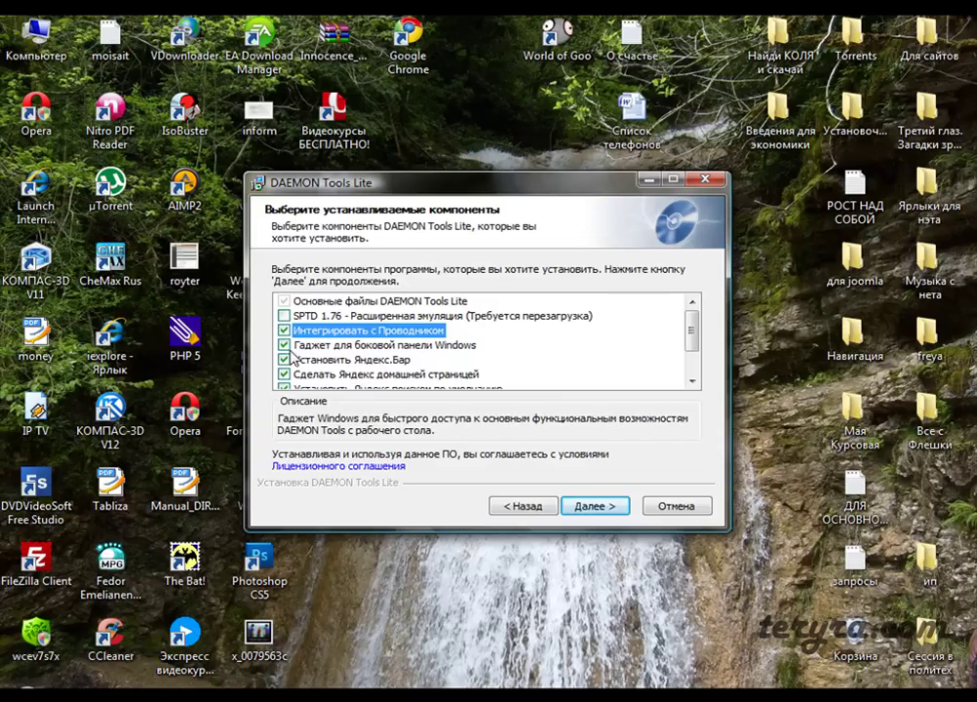
pyautogui.click(285, 345)
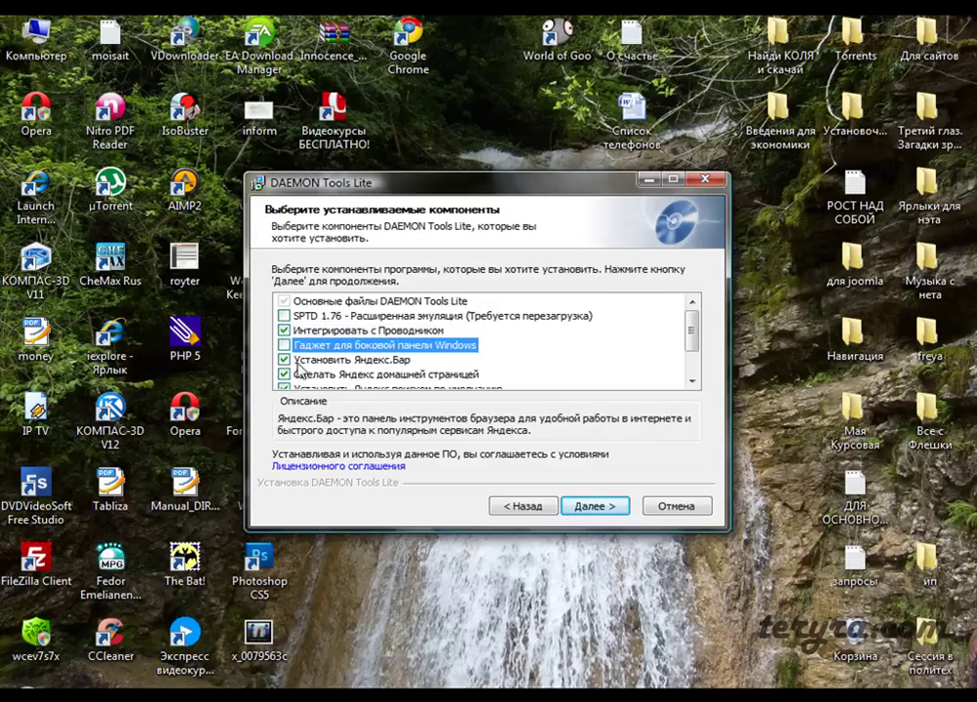
pyautogui.click(285, 361)
pyautogui.moveTo(692, 333); pyautogui.dragTo(690, 363)
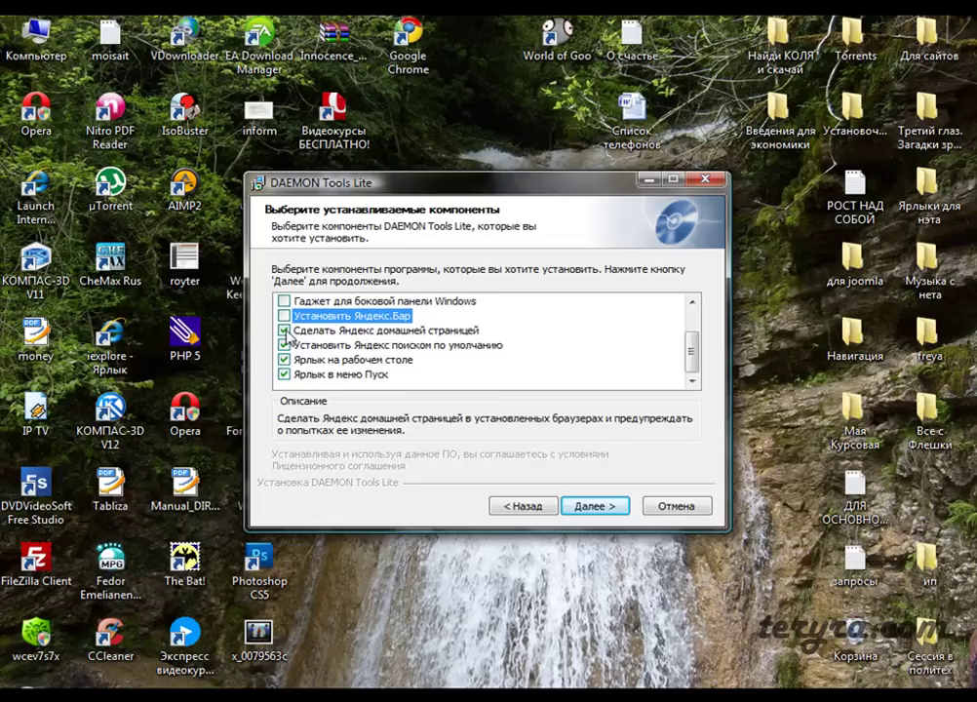
pyautogui.click(285, 330)
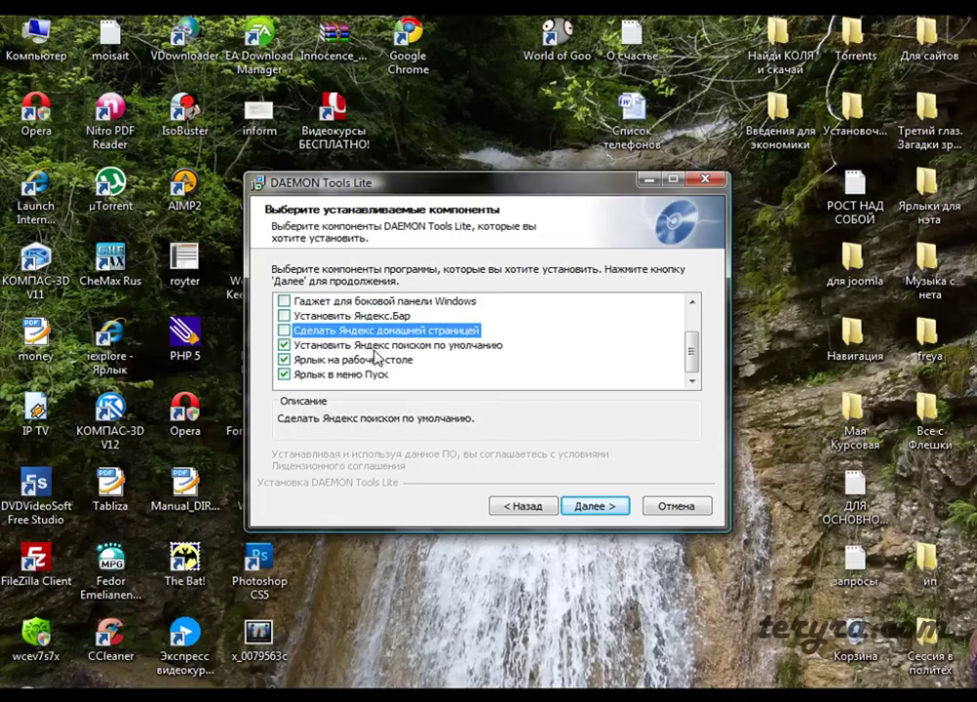
pyautogui.click(287, 346)
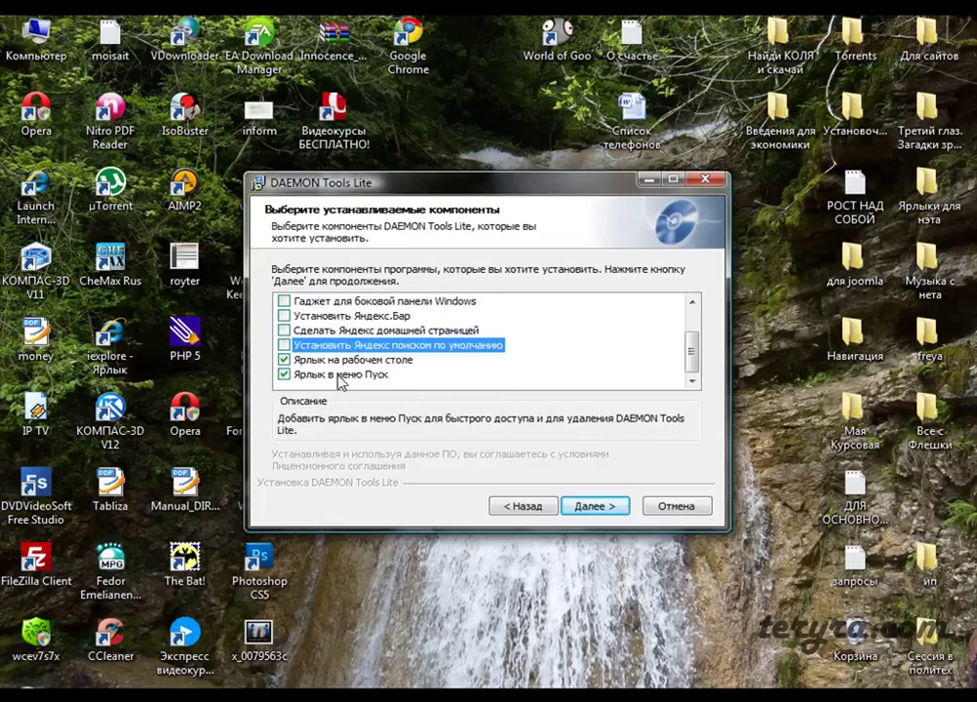
# Include the SPTD 1.76 component and install DAEMON Tools Lite into C:\Program Files\DAEMON Tools Lite.
pyautogui.moveTo(693, 356); pyautogui.dragTo(700, 312)
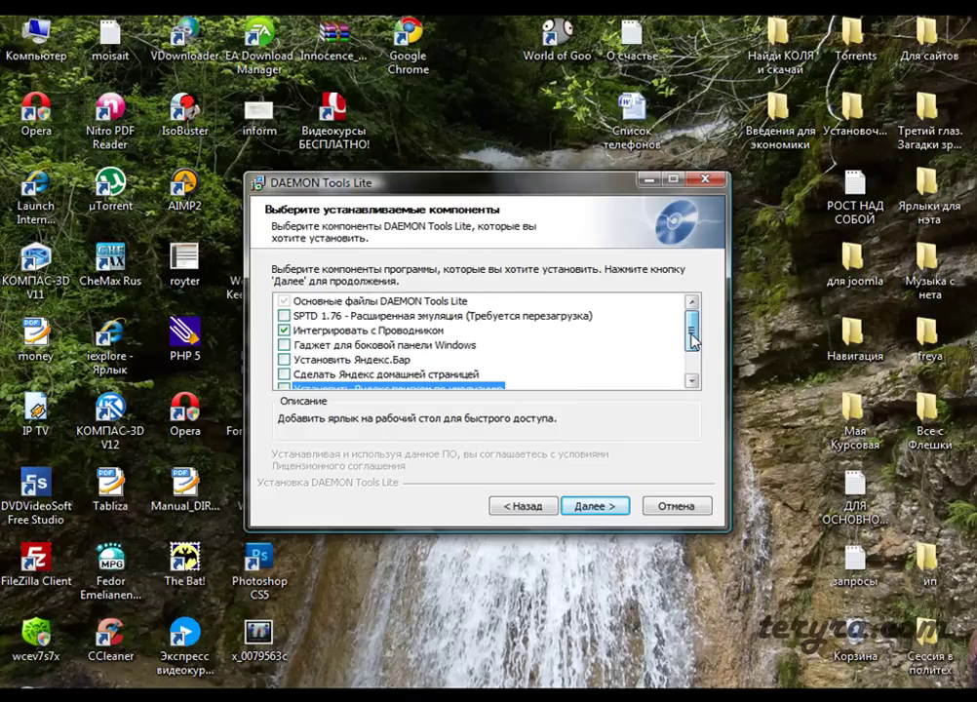
pyautogui.click(284, 316)
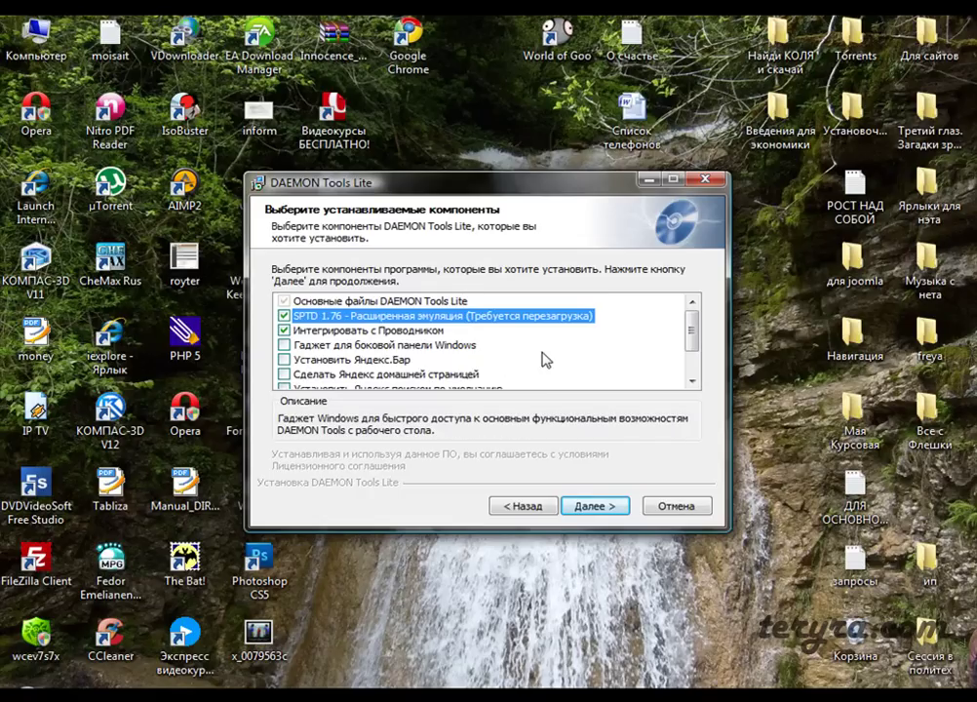
pyautogui.moveTo(698, 341)
pyautogui.mouseDown()
pyautogui.moveTo(693, 363)
pyautogui.moveTo(693, 327)
pyautogui.mouseUp()
pyautogui.click(596, 506)
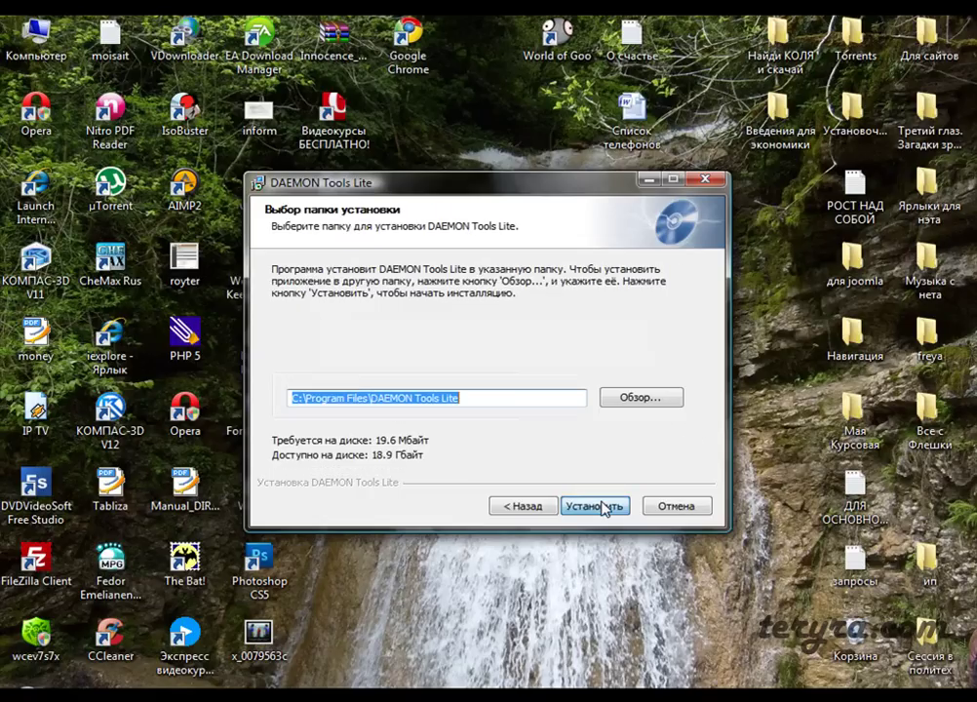
pyautogui.click(474, 399)
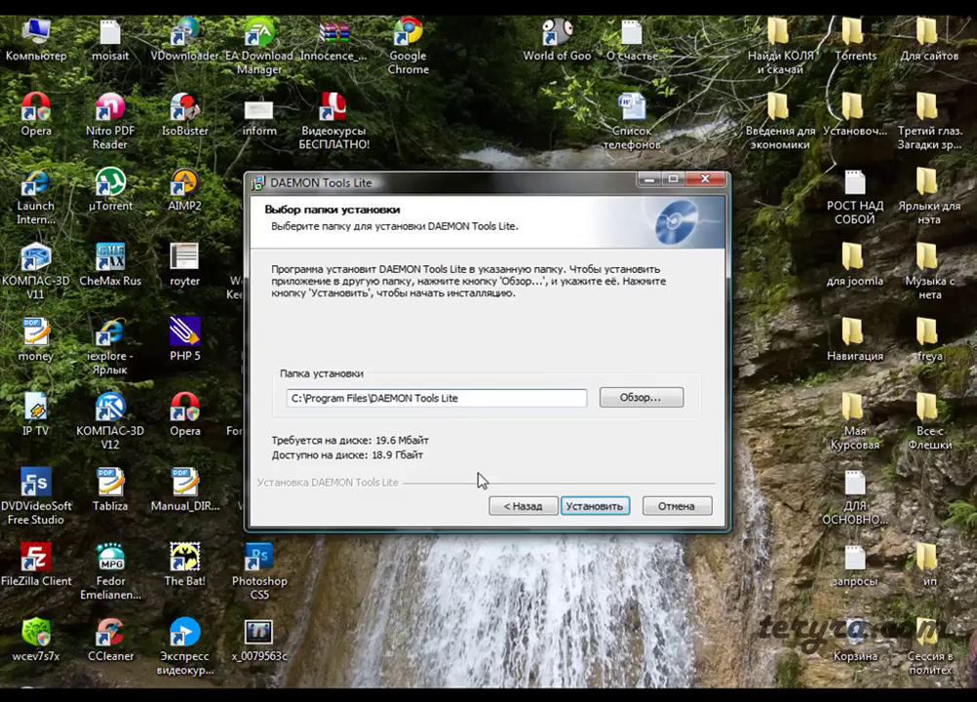
pyautogui.click(587, 509)
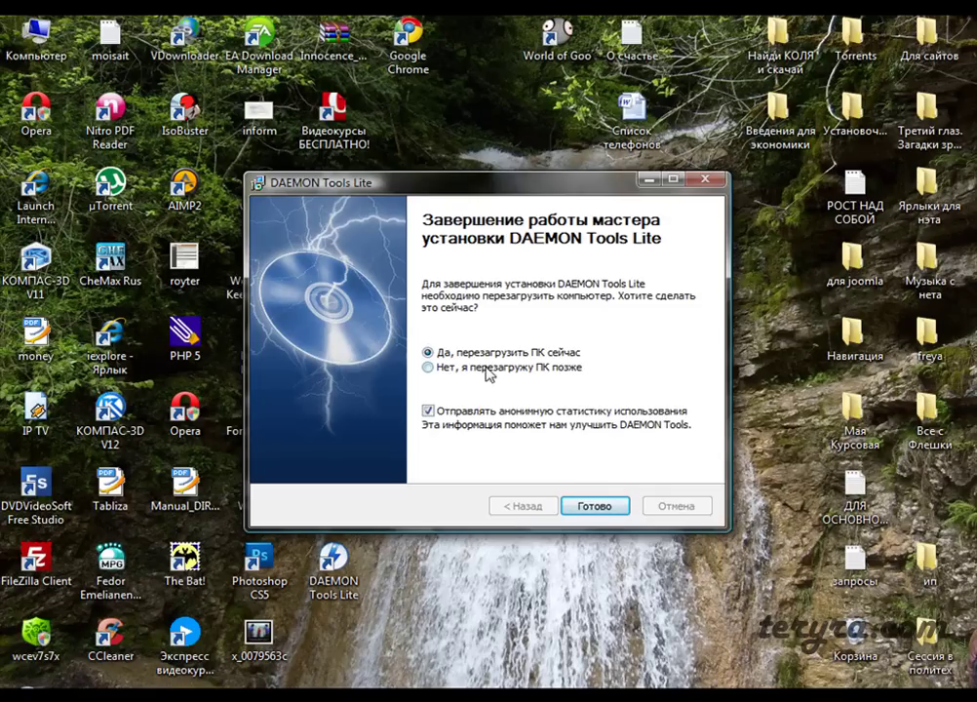
# Choose to restart the PC later (Нет, я перезагружу ПК позже) and finish the setup wizard.
pyautogui.click(428, 368)
pyautogui.click(541, 413)
pyautogui.click(428, 411)
pyautogui.click(594, 506)
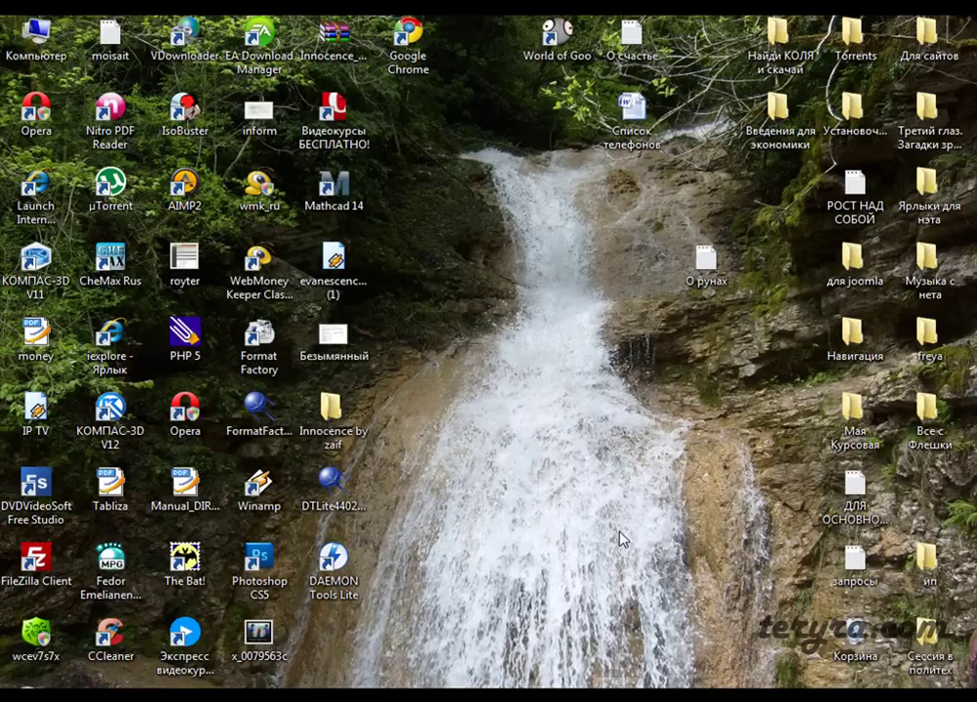
# Try to launch DAEMON Tools Lite from the desktop, and dismiss the restart message and the antivirus notification.
pyautogui.click(336, 564)
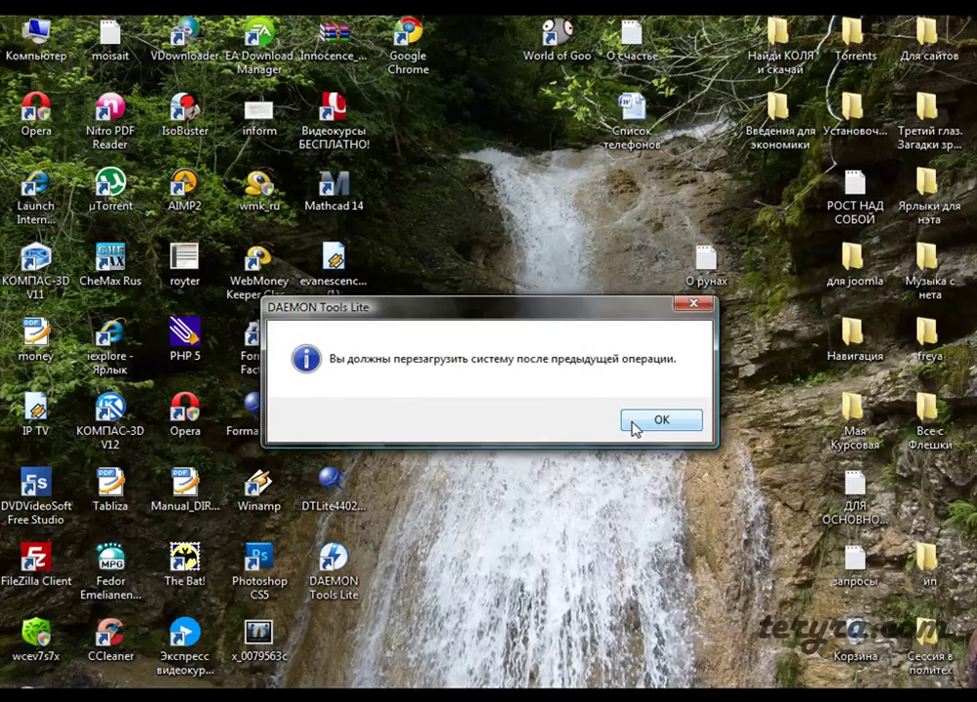
pyautogui.click(635, 423)
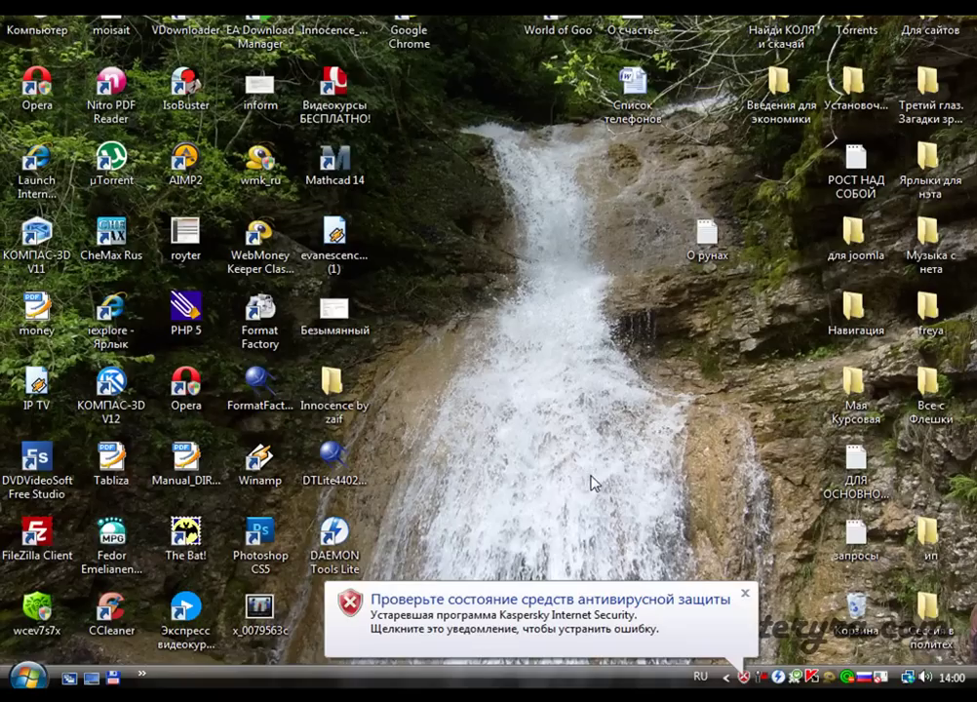
pyautogui.click(746, 592)
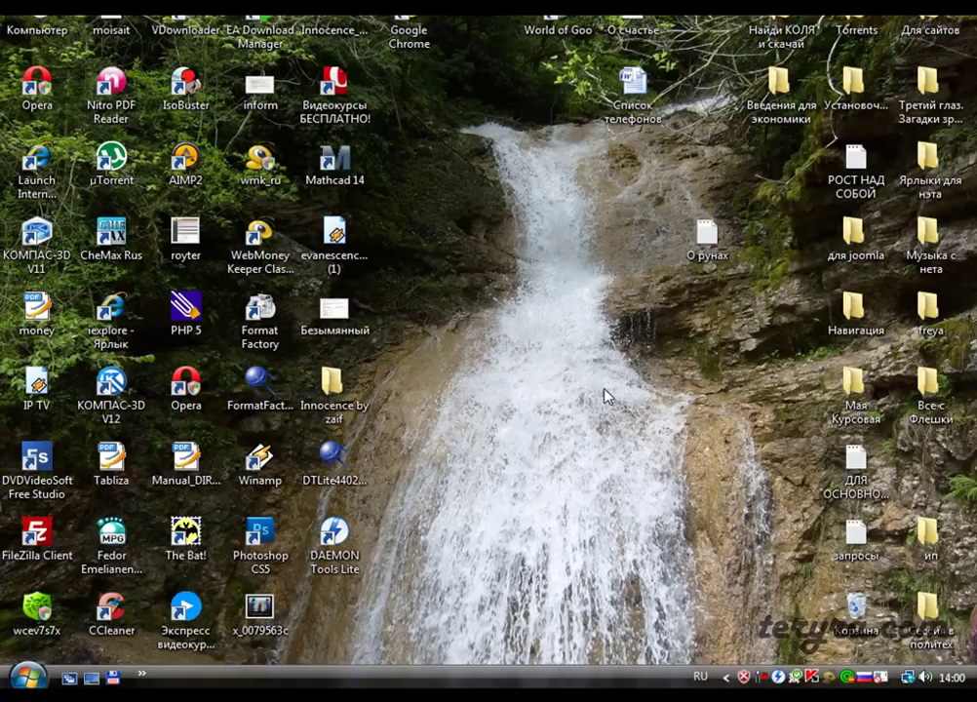
pyautogui.moveTo(389, 267); pyautogui.dragTo(391, 335)
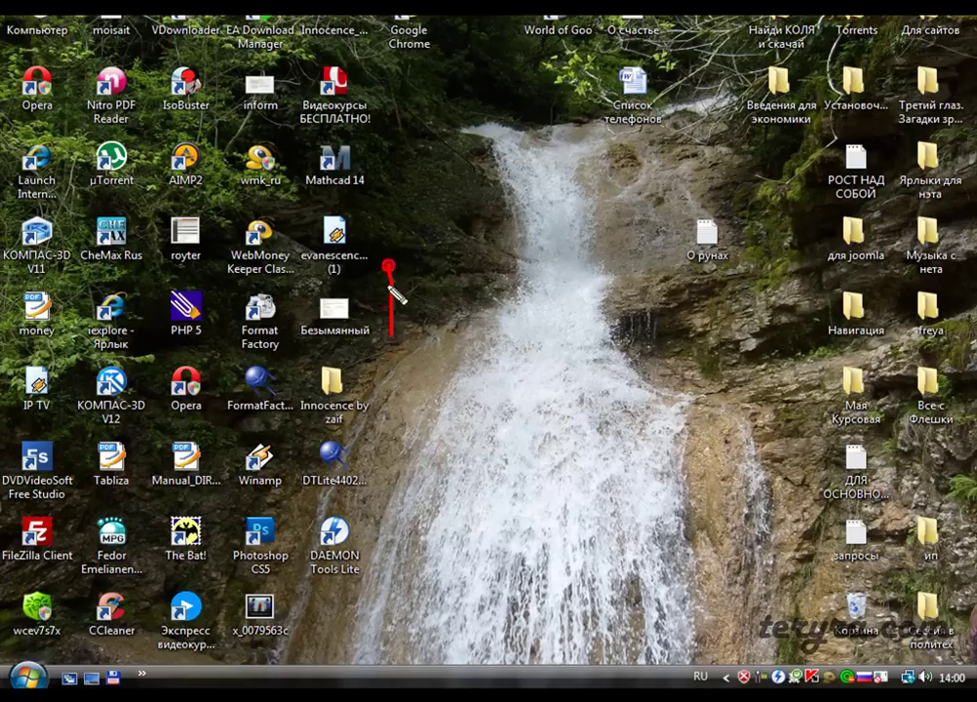
pyautogui.moveTo(387, 265)
pyautogui.mouseDown()
pyautogui.moveTo(742, 273)
pyautogui.moveTo(737, 316)
pyautogui.moveTo(660, 343)
pyautogui.moveTo(406, 340)
pyautogui.mouseUp()
pyautogui.moveTo(620, 452); pyautogui.dragTo(630, 450)
pyautogui.press('Escape')
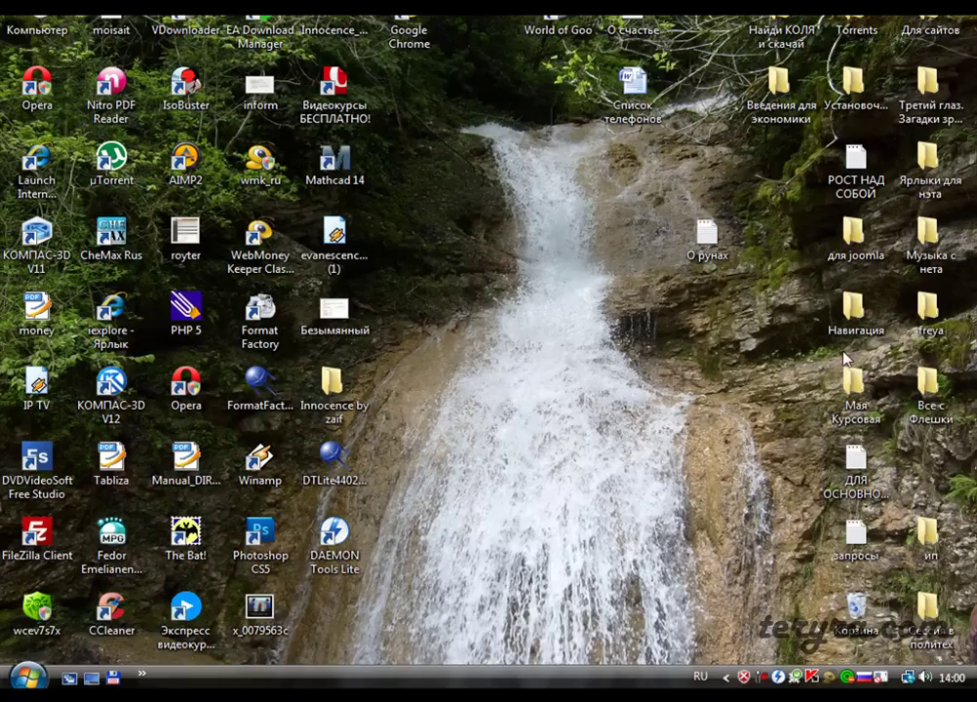
pyautogui.moveTo(713, 322); pyautogui.dragTo(604, 24)
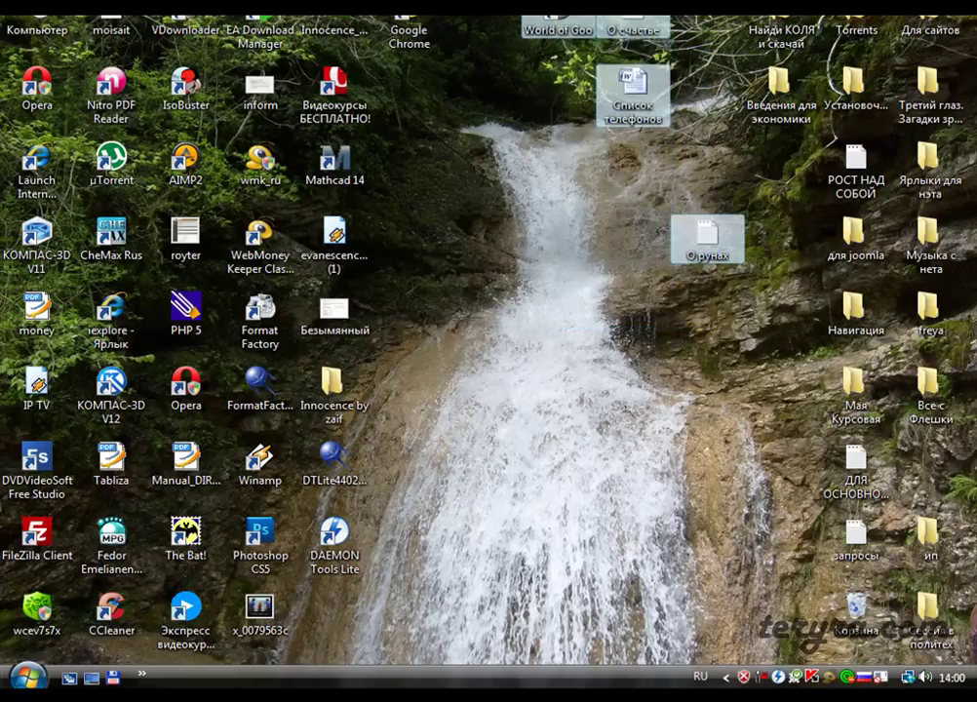
pyautogui.click(676, 360)
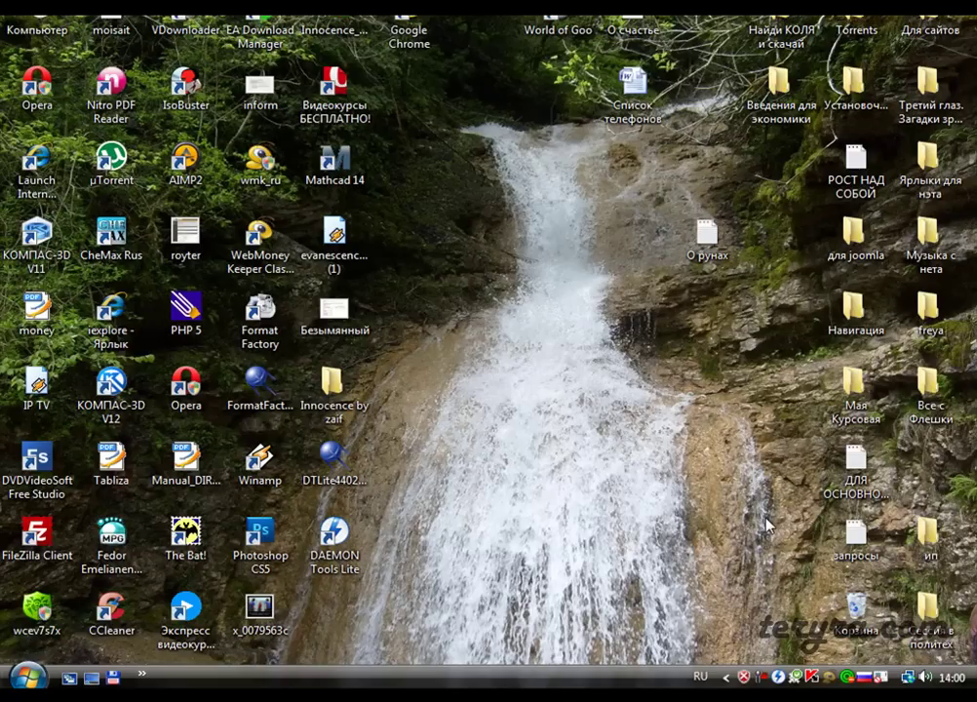
# Open Total Commander and locate the Mathcad14 and MathCad_v15_M005 ISO images in d:\Скачка.
pyautogui.doubleClick(111, 610)
pyautogui.scroll(-15, 963, 205)
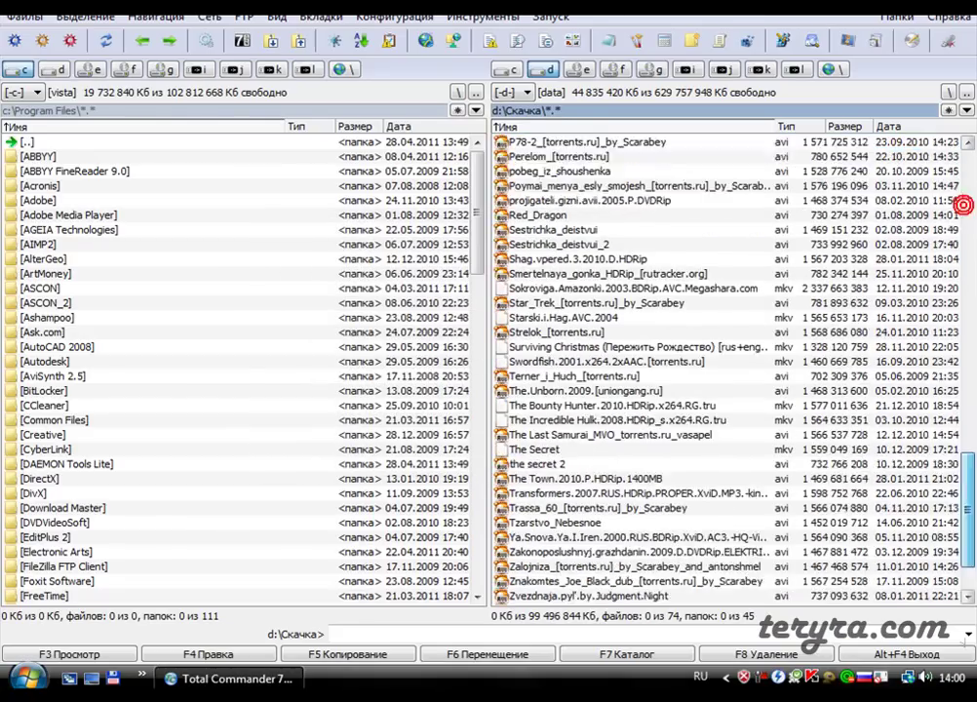
pyautogui.scroll(-2, 962, 205)
pyautogui.scroll(9, 757, 331)
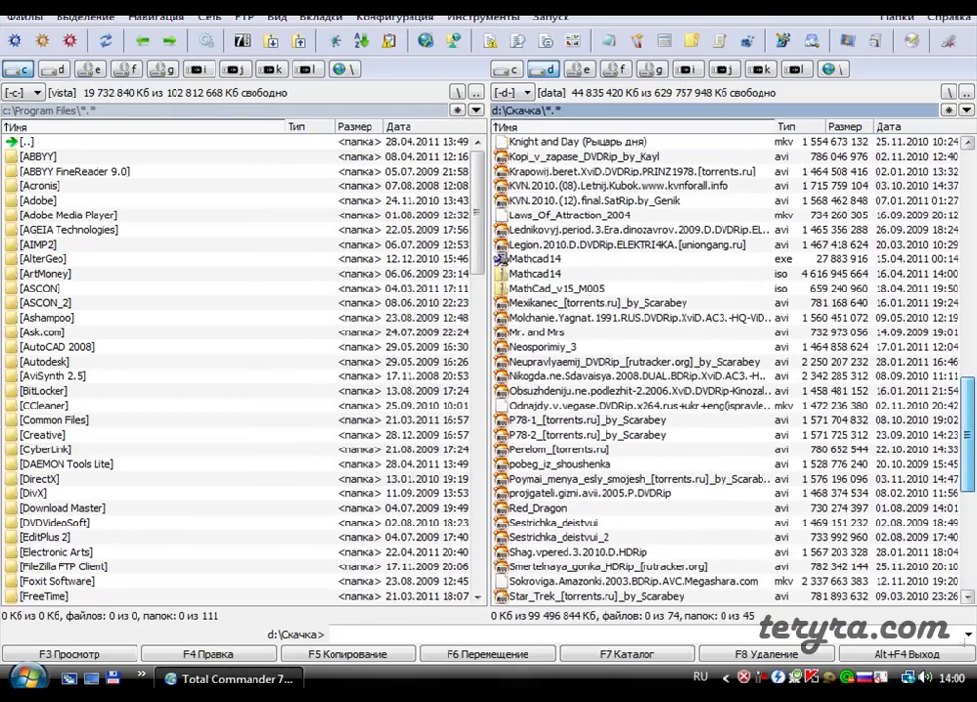
pyautogui.moveTo(790, 283); pyautogui.dragTo(791, 287)
pyautogui.click(249, 304)
pyautogui.moveTo(324, 235); pyautogui.dragTo(310, 310)
pyautogui.moveTo(44, 281)
pyautogui.mouseDown()
pyautogui.moveTo(117, 280)
pyautogui.moveTo(190, 307)
pyautogui.mouseUp()
pyautogui.click(154, 286)
pyautogui.moveTo(374, 256)
pyautogui.mouseDown()
pyautogui.moveTo(341, 268)
pyautogui.moveTo(310, 308)
pyautogui.mouseUp()
pyautogui.moveTo(429, 243)
pyautogui.mouseDown()
pyautogui.moveTo(414, 287)
pyautogui.moveTo(434, 244)
pyautogui.mouseUp()
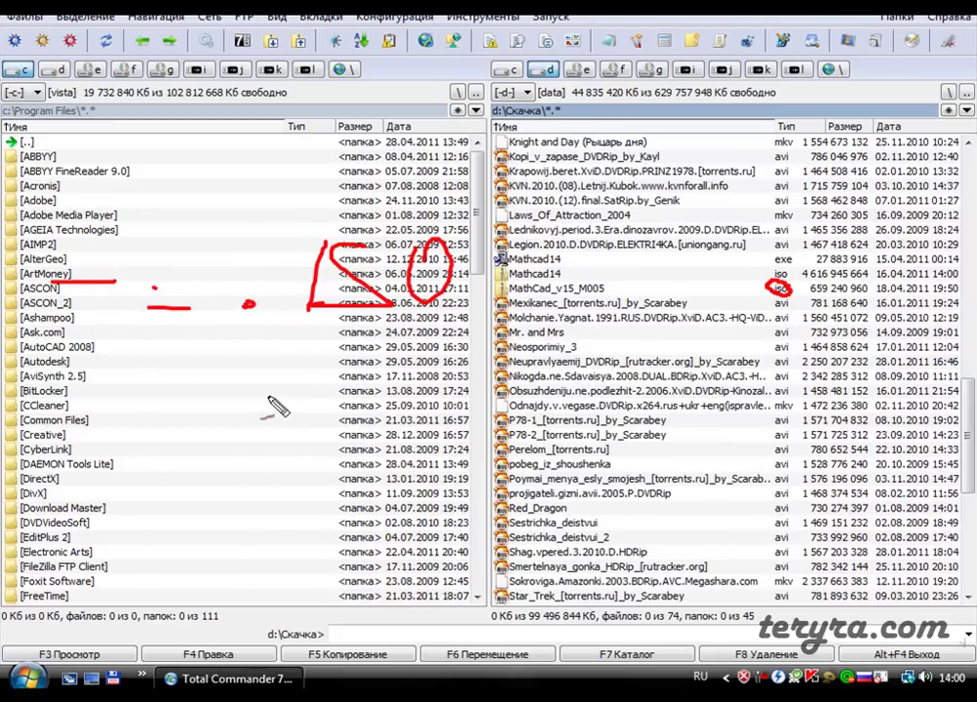
pyautogui.moveTo(26, 383); pyautogui.dragTo(175, 375)
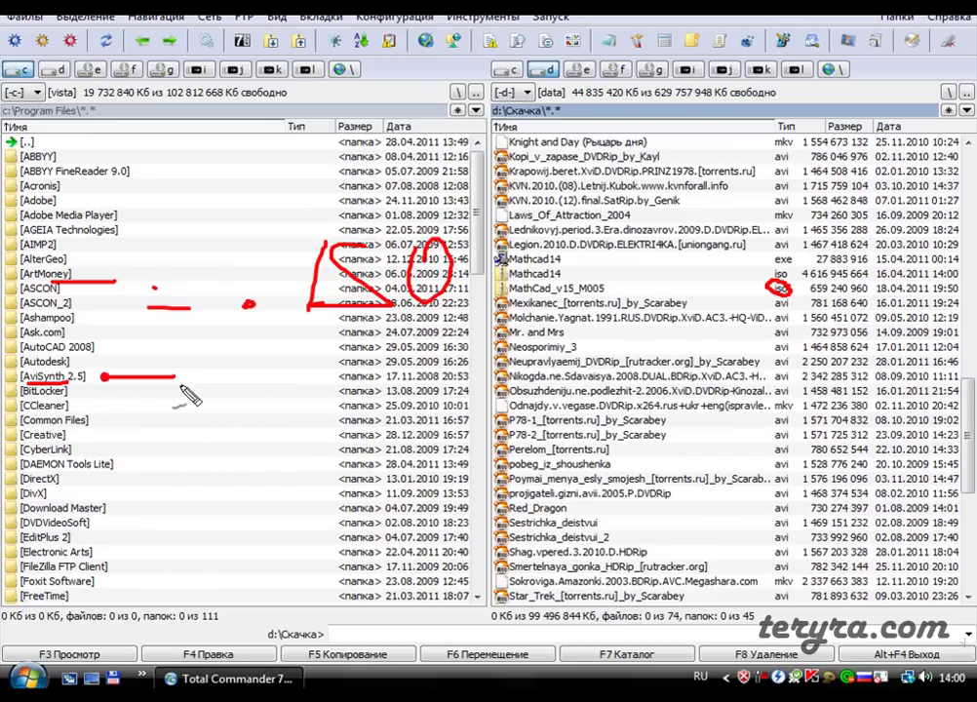
pyautogui.click(247, 378)
pyautogui.moveTo(315, 341)
pyautogui.mouseDown()
pyautogui.moveTo(304, 377)
pyautogui.moveTo(329, 375)
pyautogui.mouseUp()
pyautogui.moveTo(400, 351)
pyautogui.mouseDown()
pyautogui.moveTo(422, 337)
pyautogui.moveTo(486, 441)
pyautogui.mouseUp()
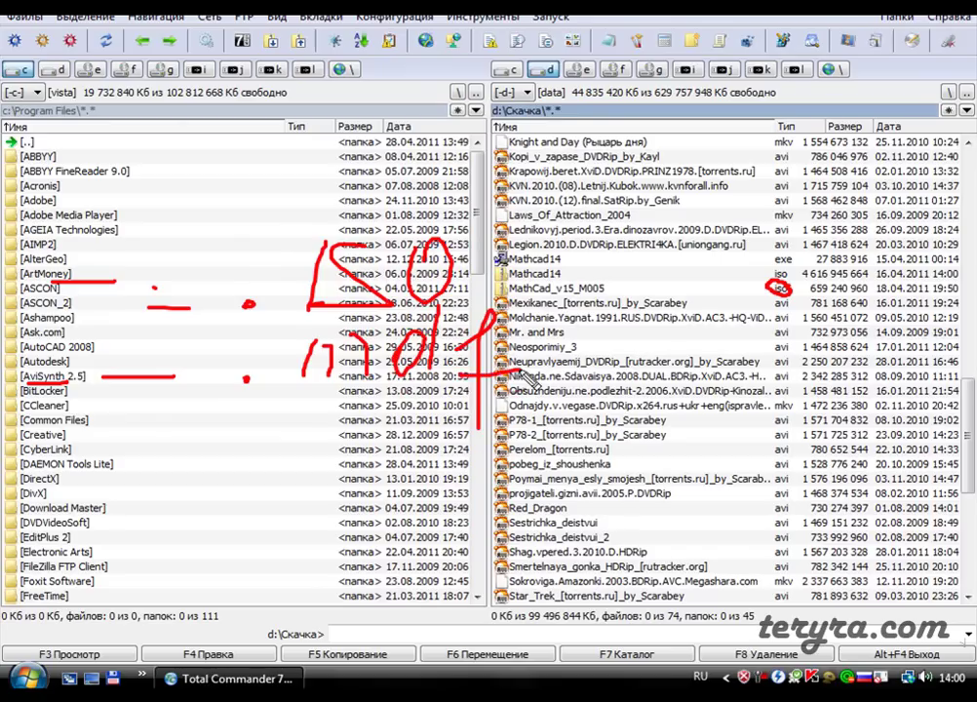
pyautogui.moveTo(444, 369); pyautogui.dragTo(505, 359)
pyautogui.moveTo(535, 337)
pyautogui.mouseDown()
pyautogui.moveTo(583, 390)
pyautogui.moveTo(497, 470)
pyautogui.moveTo(458, 475)
pyautogui.mouseUp()
pyautogui.moveTo(237, 509)
pyautogui.mouseDown()
pyautogui.moveTo(255, 493)
pyautogui.moveTo(327, 514)
pyautogui.moveTo(466, 464)
pyautogui.moveTo(439, 487)
pyautogui.moveTo(480, 499)
pyautogui.mouseUp()
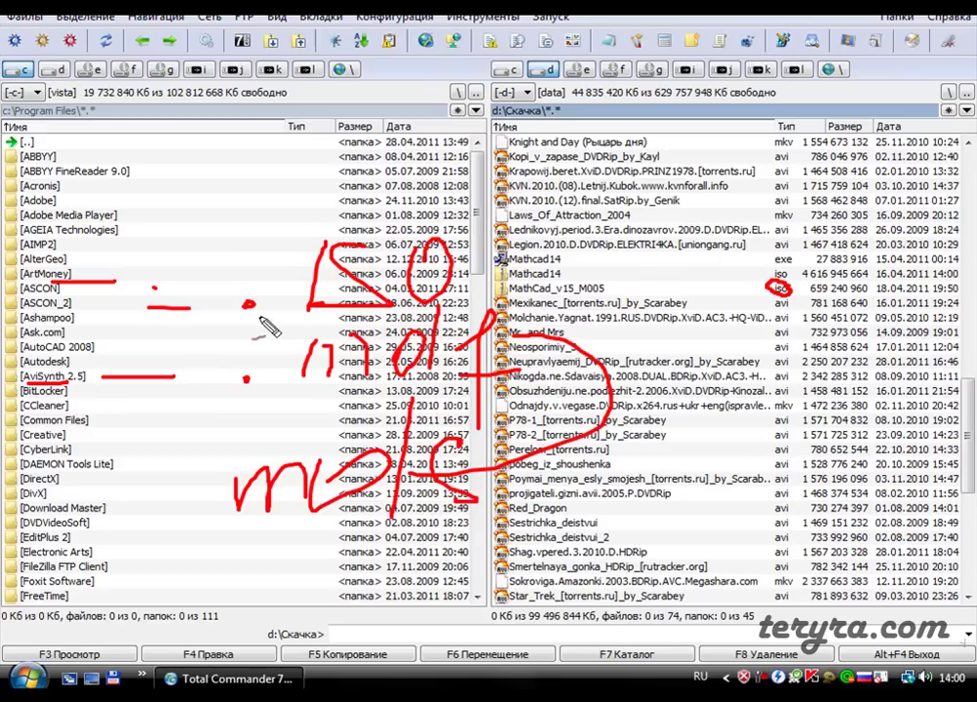
pyautogui.moveTo(229, 329); pyautogui.dragTo(454, 329)
pyautogui.moveTo(493, 251)
pyautogui.mouseDown()
pyautogui.moveTo(195, 245)
pyautogui.moveTo(282, 326)
pyautogui.moveTo(336, 330)
pyautogui.mouseUp()
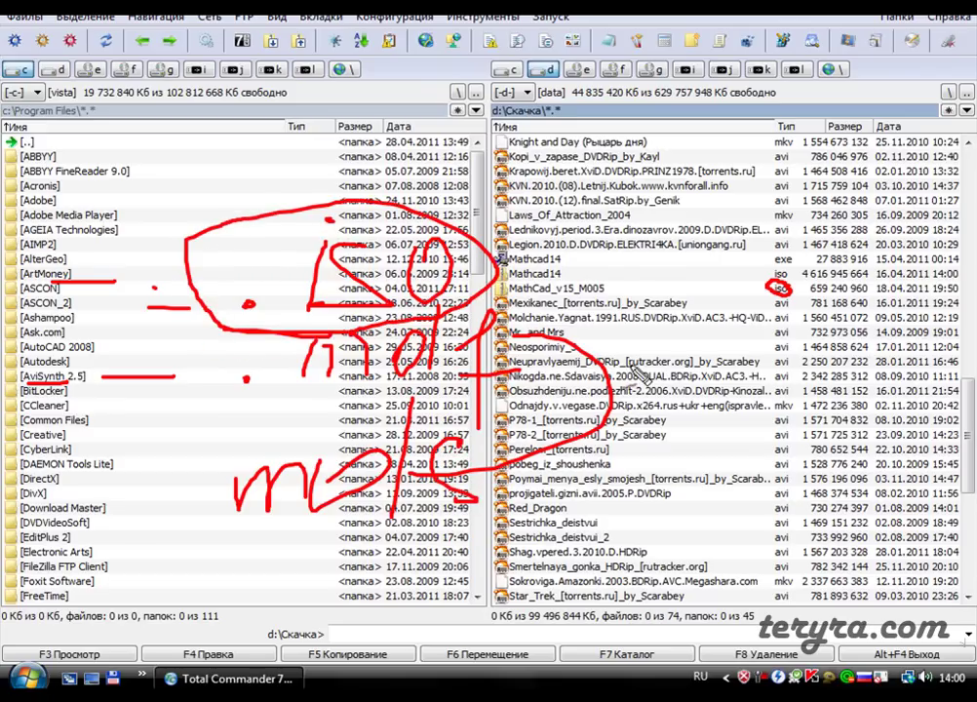
pyautogui.press('Escape')
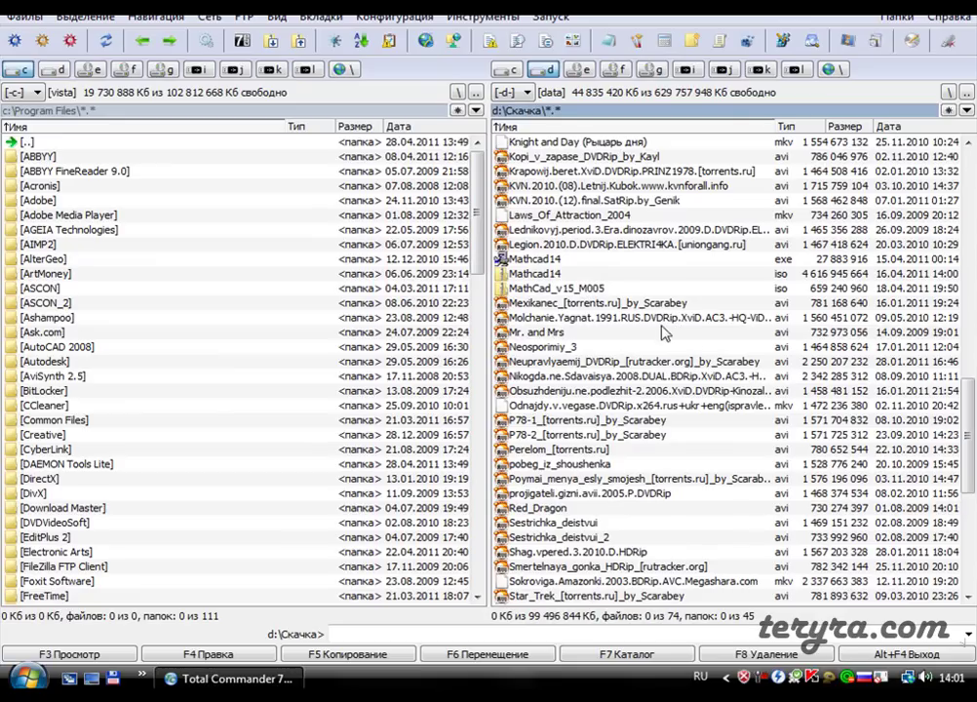
# Look inside the Mathcad14 ISO image and return to the d:\Скачка folder listing.
pyautogui.doubleClick(614, 281)
pyautogui.doubleClick(561, 146)
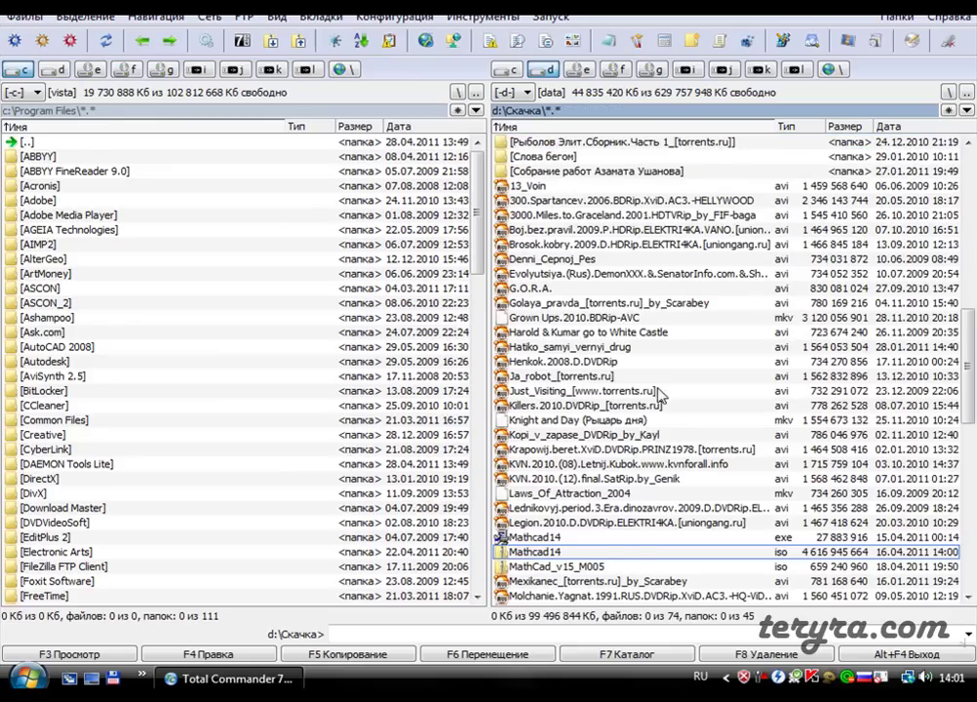
pyautogui.scroll(-2, 622, 544)
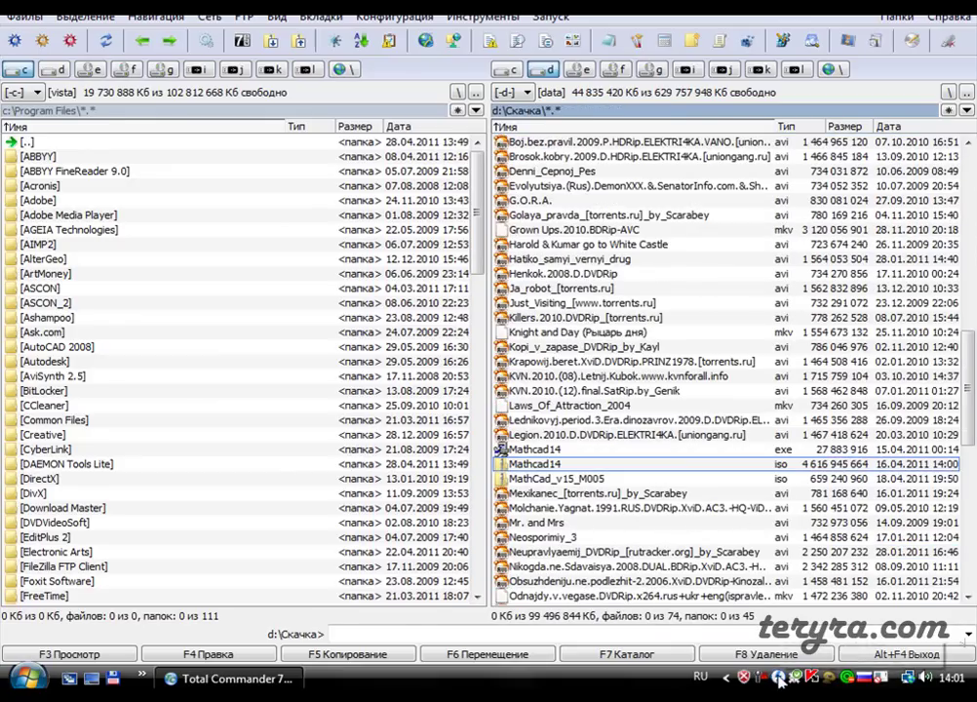
pyautogui.rightClick(779, 679)
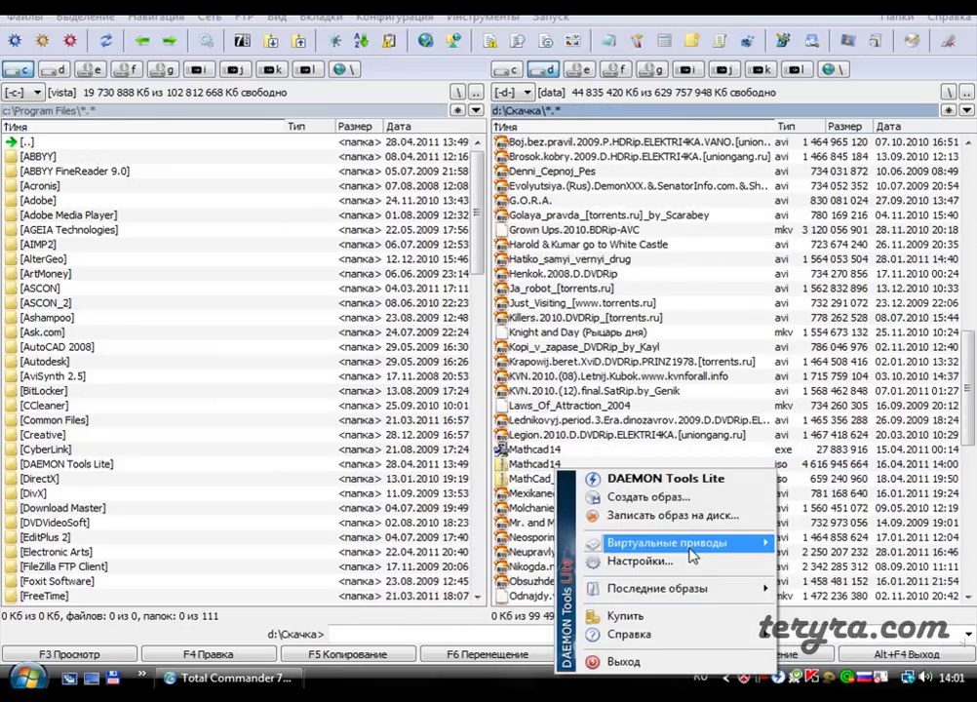
pyautogui.moveTo(689, 548)
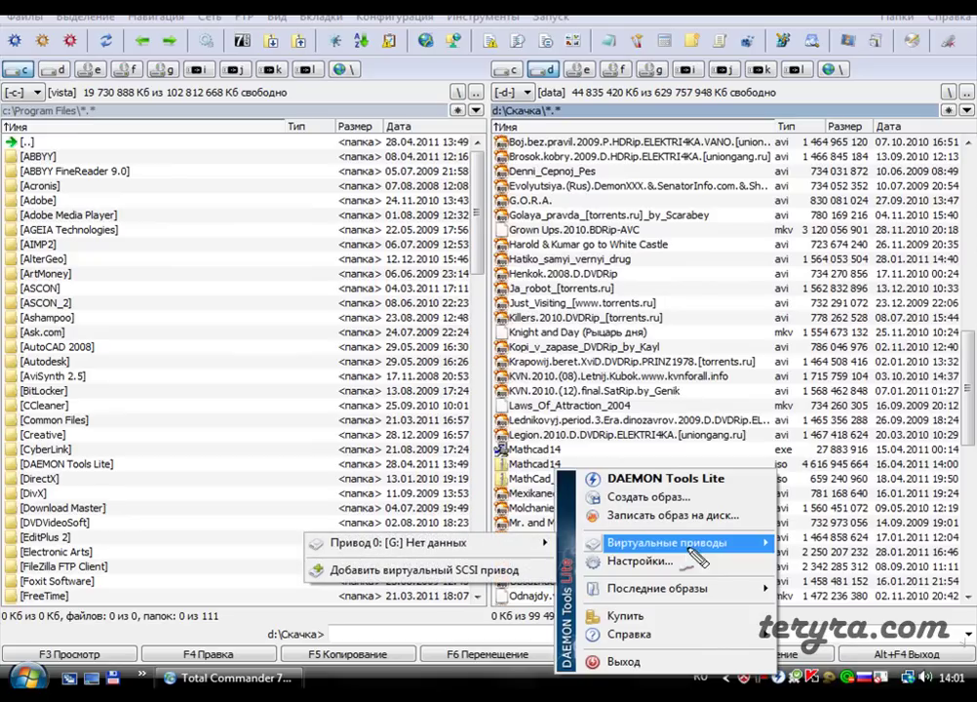
pyautogui.moveTo(604, 534)
pyautogui.mouseDown()
pyautogui.moveTo(775, 538)
pyautogui.moveTo(702, 548)
pyautogui.moveTo(594, 542)
pyautogui.mouseUp()
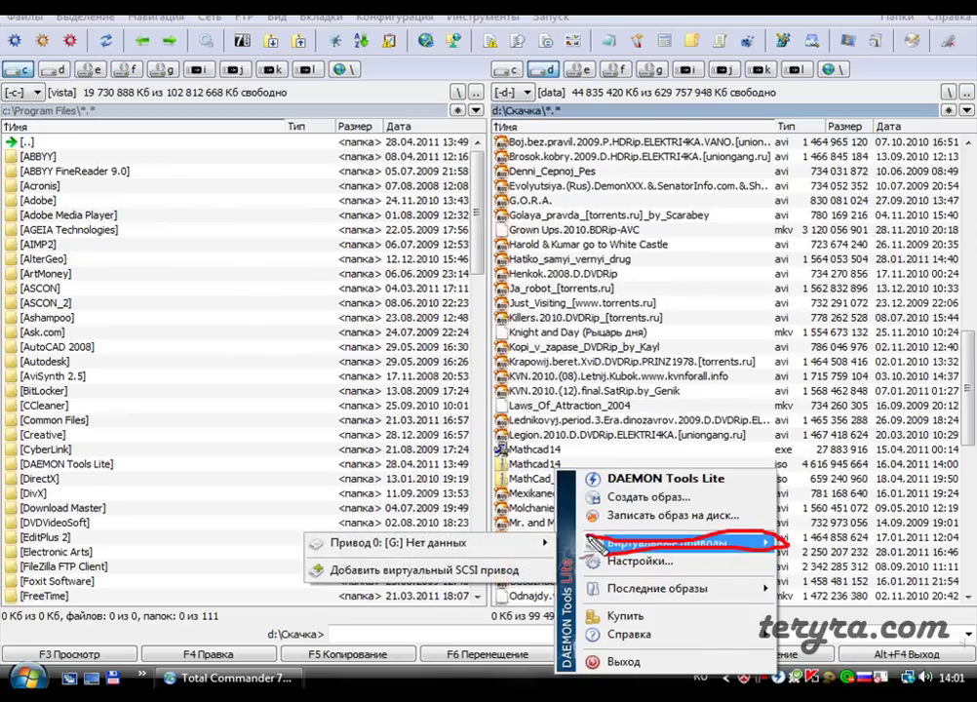
pyautogui.click(624, 561)
pyautogui.click(720, 170)
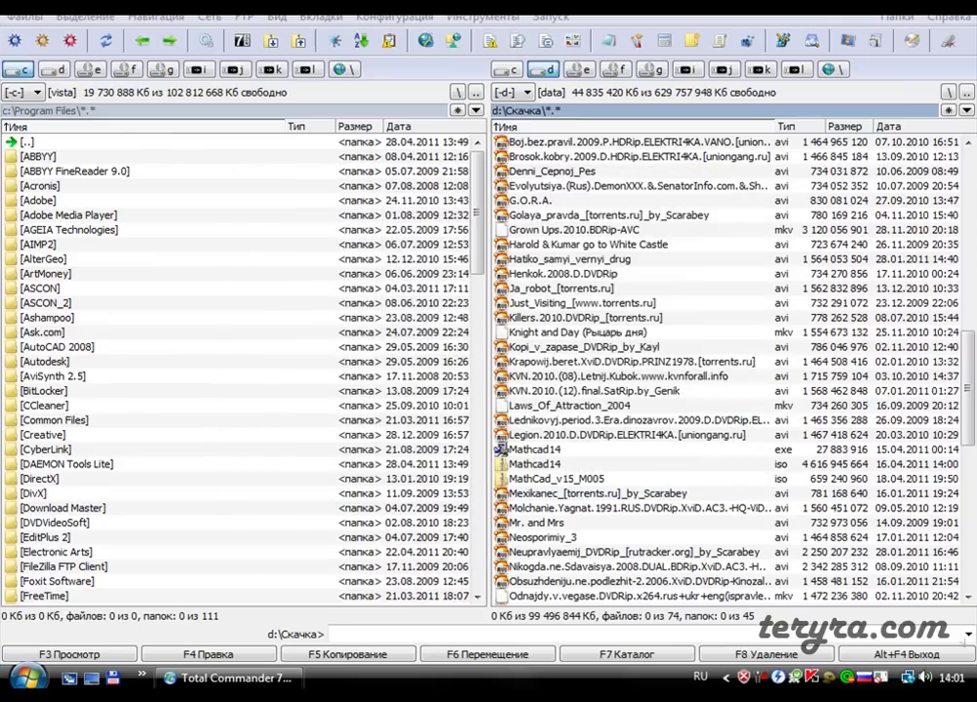
# Mount the Mathcad14 image from the Скачка folder on Data (D:) in DAEMON Tools Lite's virtual drive 0 (G:).
pyautogui.rightClick(779, 679)
pyautogui.moveTo(672, 543)
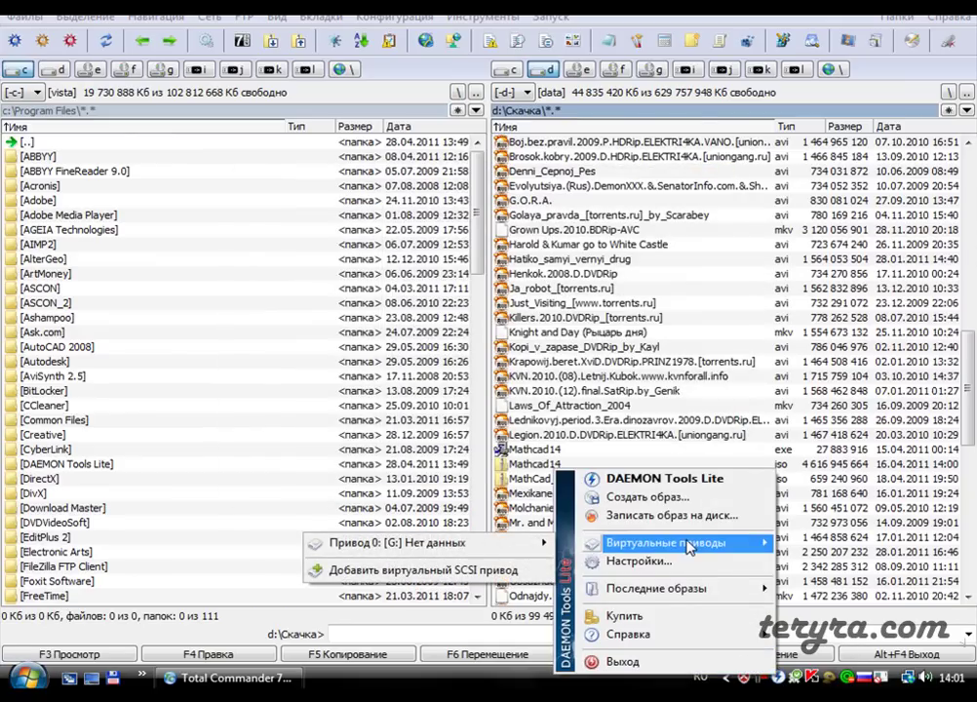
pyautogui.moveTo(435, 549)
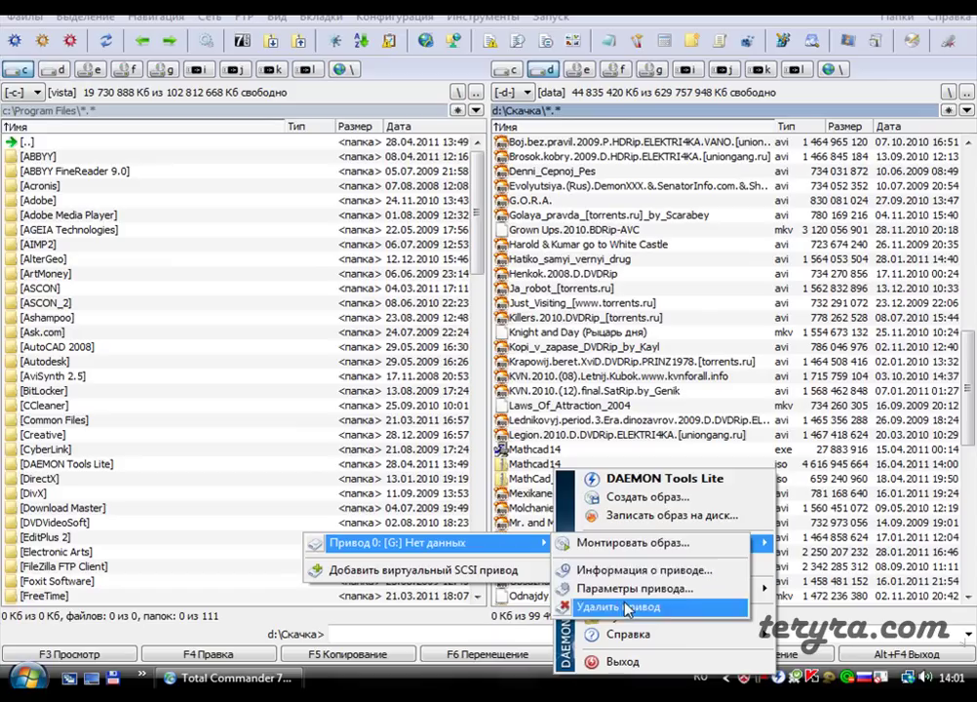
pyautogui.click(628, 544)
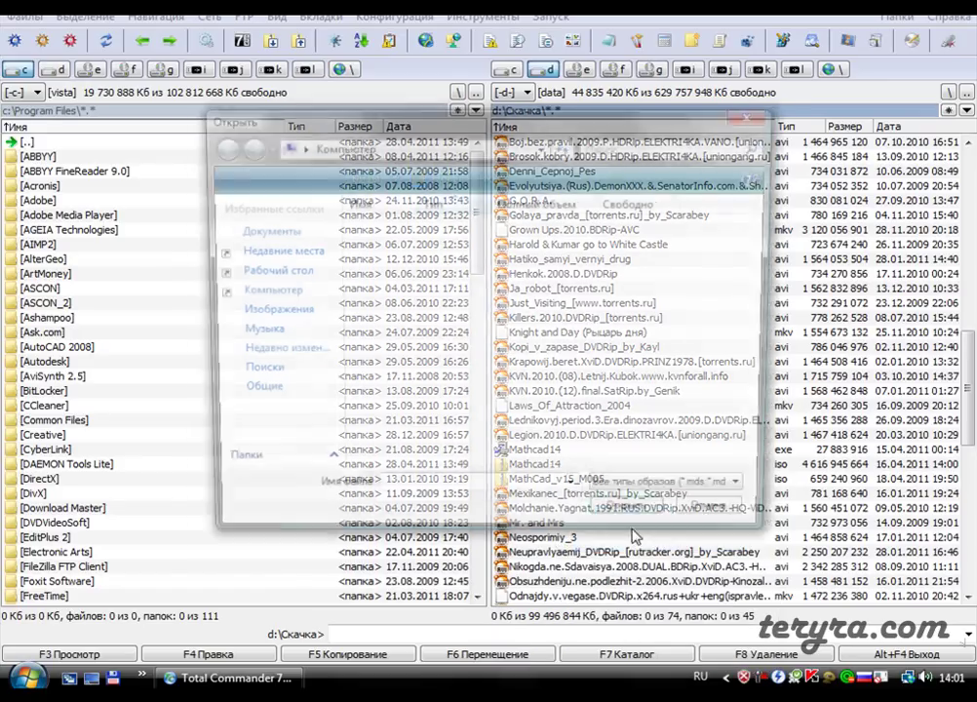
pyautogui.doubleClick(487, 312)
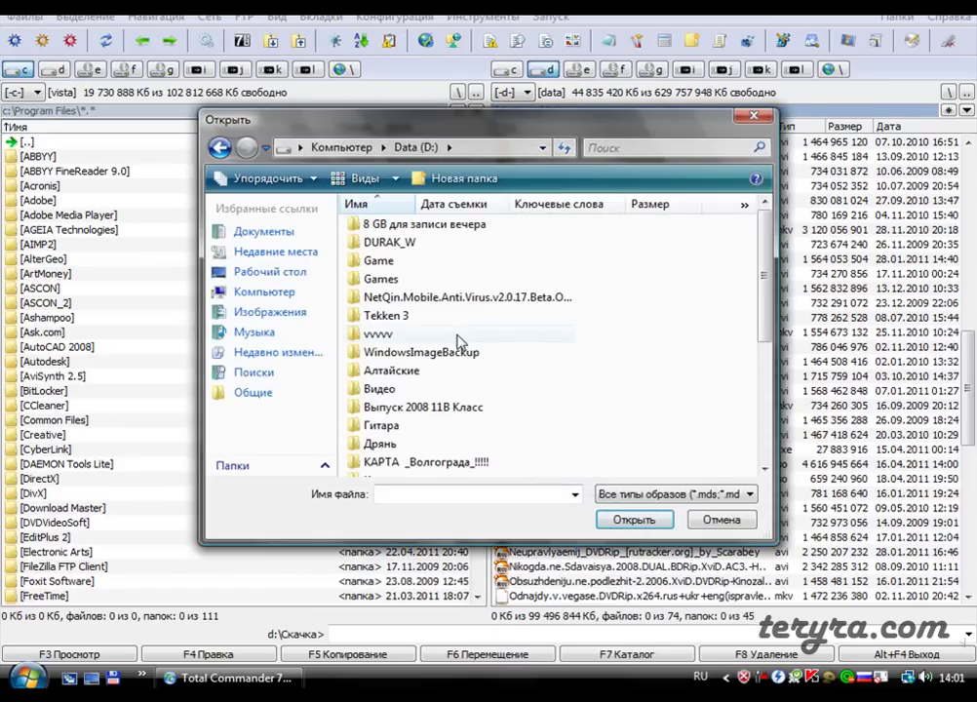
pyautogui.scroll(-2, 492, 390)
pyautogui.scroll(-2, 441, 459)
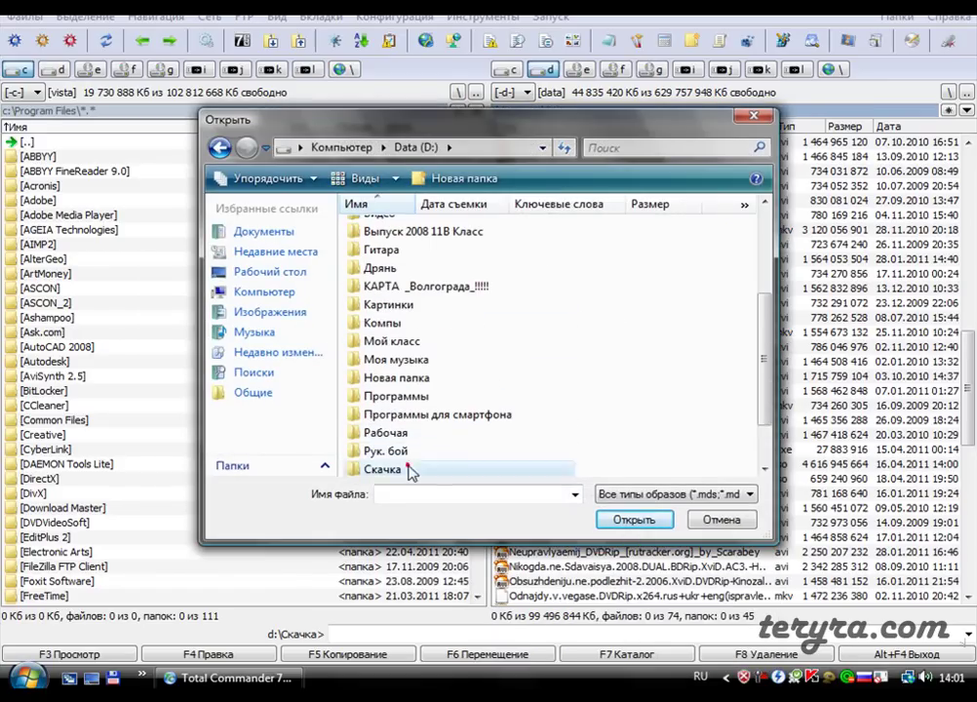
pyautogui.doubleClick(413, 466)
pyautogui.scroll(-3, 501, 343)
pyautogui.scroll(-3, 501, 343)
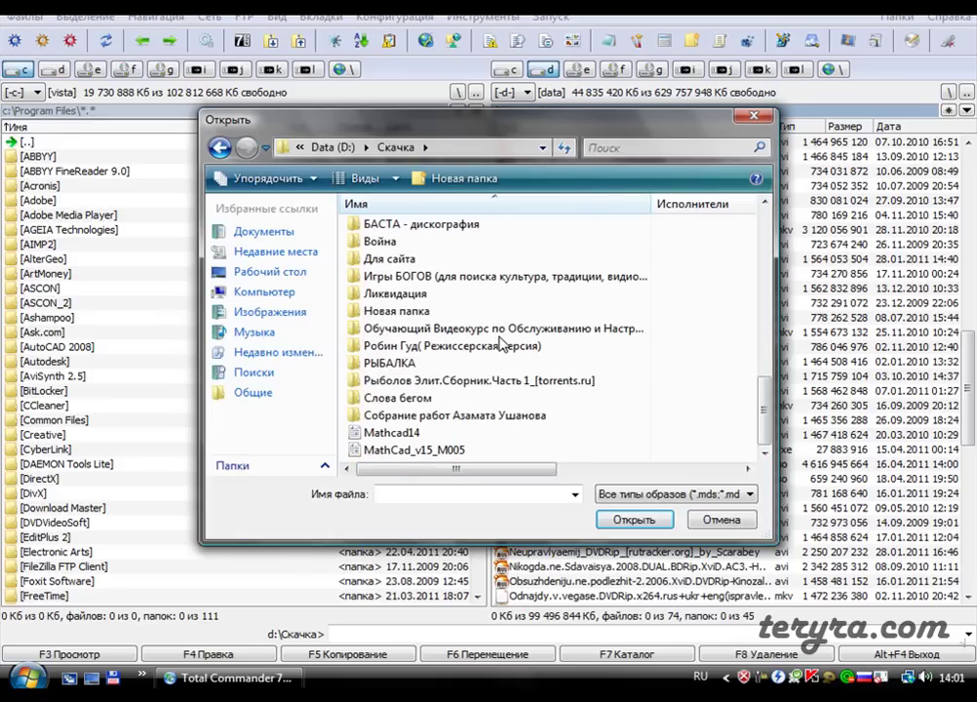
pyautogui.click(449, 433)
pyautogui.click(617, 520)
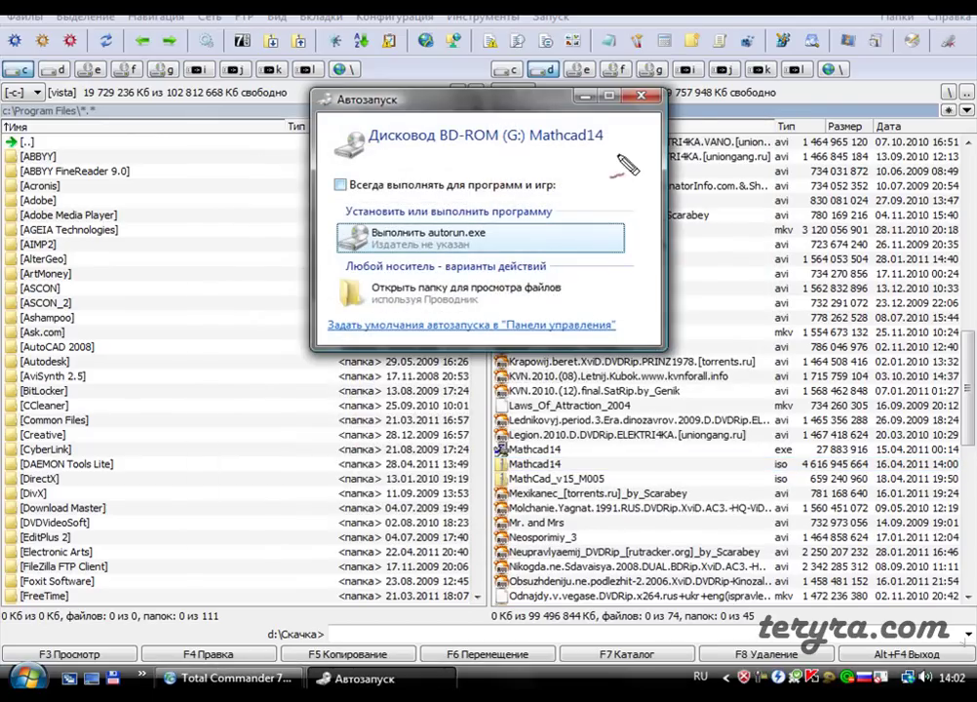
# Run autorun.exe from the mounted Mathcad14 disc, look over its start menu, and close it.
pyautogui.moveTo(615, 90)
pyautogui.mouseDown()
pyautogui.moveTo(399, 76)
pyautogui.moveTo(278, 107)
pyautogui.moveTo(259, 276)
pyautogui.moveTo(296, 365)
pyautogui.moveTo(409, 395)
pyautogui.moveTo(727, 190)
pyautogui.moveTo(675, 90)
pyautogui.mouseUp()
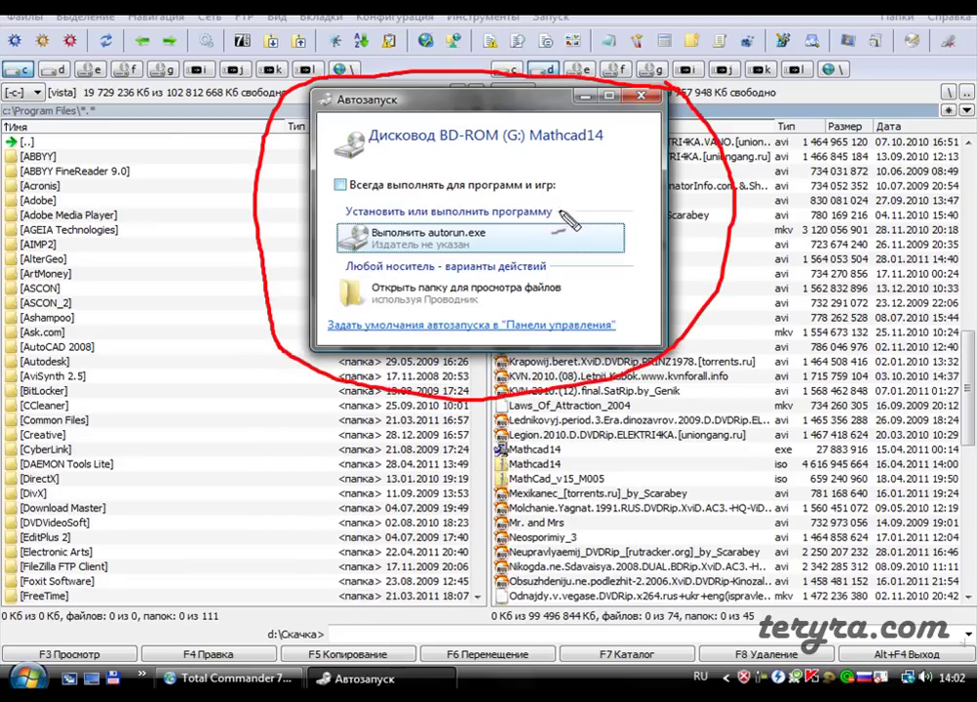
pyautogui.press('Escape')
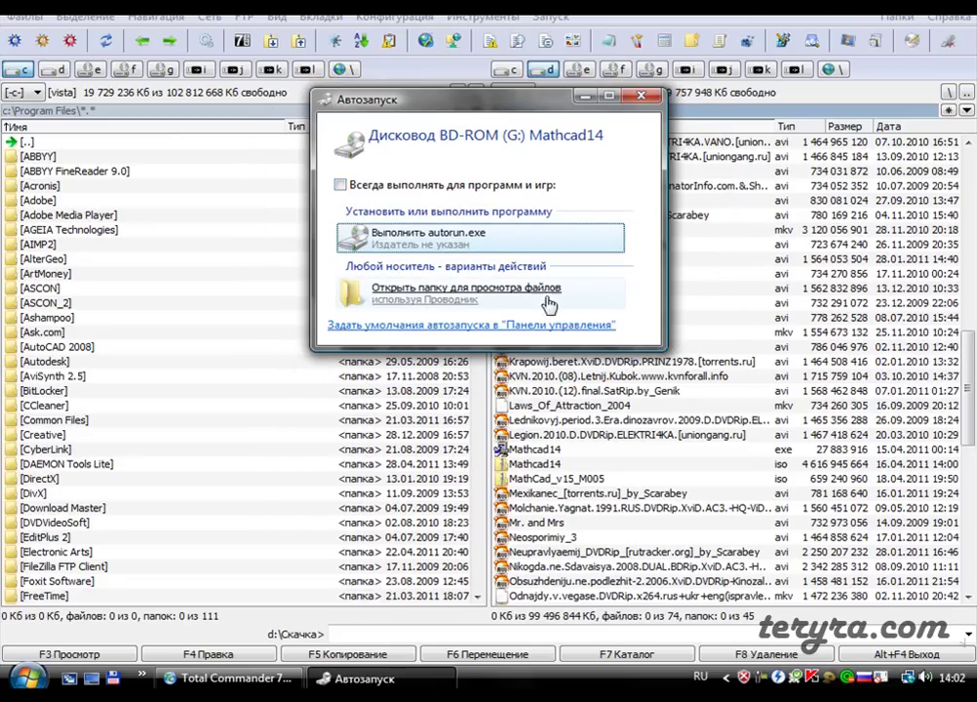
pyautogui.click(390, 238)
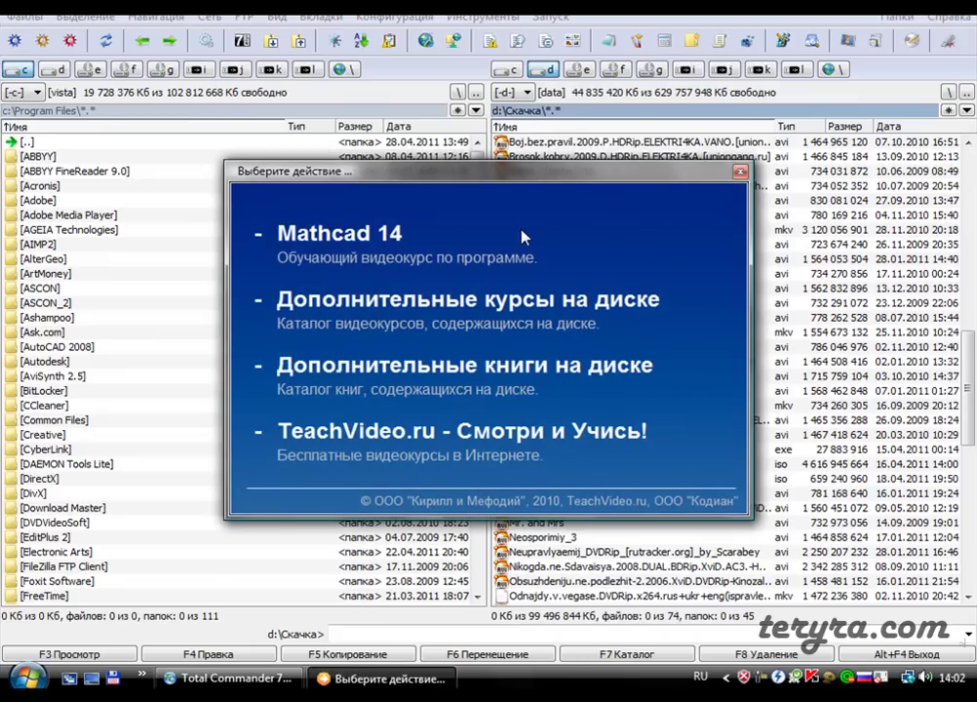
pyautogui.moveTo(357, 177); pyautogui.dragTo(387, 115)
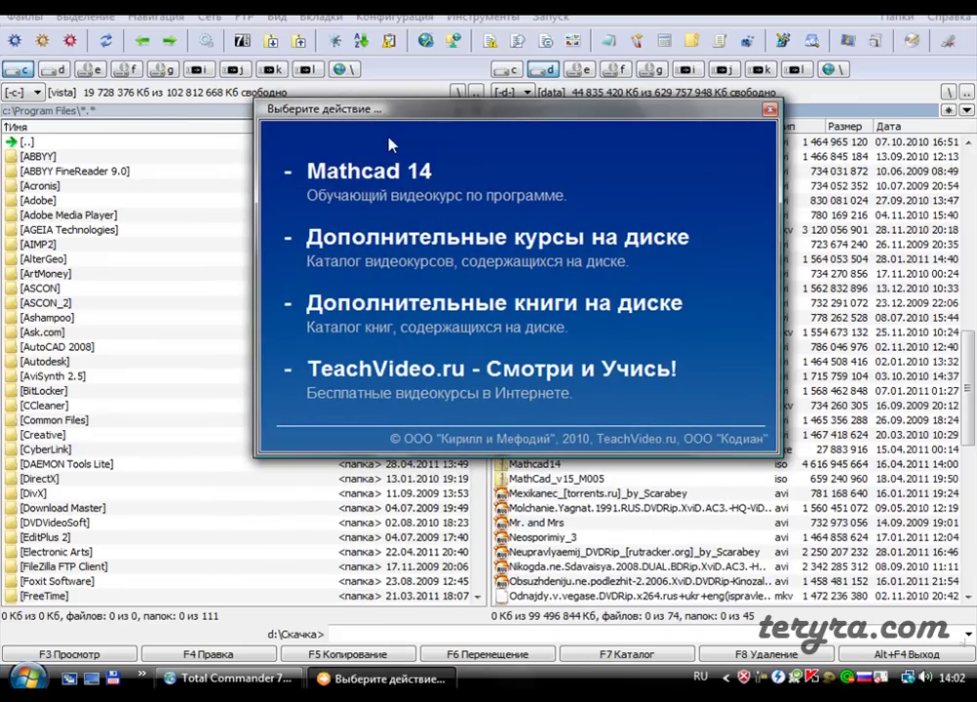
pyautogui.moveTo(288, 147)
pyautogui.mouseDown()
pyautogui.moveTo(611, 175)
pyautogui.moveTo(716, 203)
pyautogui.moveTo(359, 227)
pyautogui.moveTo(261, 156)
pyautogui.moveTo(256, 175)
pyautogui.moveTo(273, 219)
pyautogui.mouseUp()
pyautogui.moveTo(606, 216)
pyautogui.mouseDown()
pyautogui.moveTo(737, 262)
pyautogui.moveTo(351, 278)
pyautogui.moveTo(266, 257)
pyautogui.moveTo(278, 231)
pyautogui.mouseUp()
pyautogui.moveTo(265, 287)
pyautogui.mouseDown()
pyautogui.moveTo(306, 349)
pyautogui.moveTo(492, 361)
pyautogui.moveTo(720, 342)
pyautogui.moveTo(700, 295)
pyautogui.moveTo(645, 278)
pyautogui.moveTo(388, 293)
pyautogui.mouseUp()
pyautogui.moveTo(291, 353)
pyautogui.mouseDown()
pyautogui.moveTo(276, 370)
pyautogui.moveTo(287, 424)
pyautogui.moveTo(465, 430)
pyautogui.moveTo(692, 419)
pyautogui.moveTo(709, 353)
pyautogui.moveTo(732, 373)
pyautogui.mouseUp()
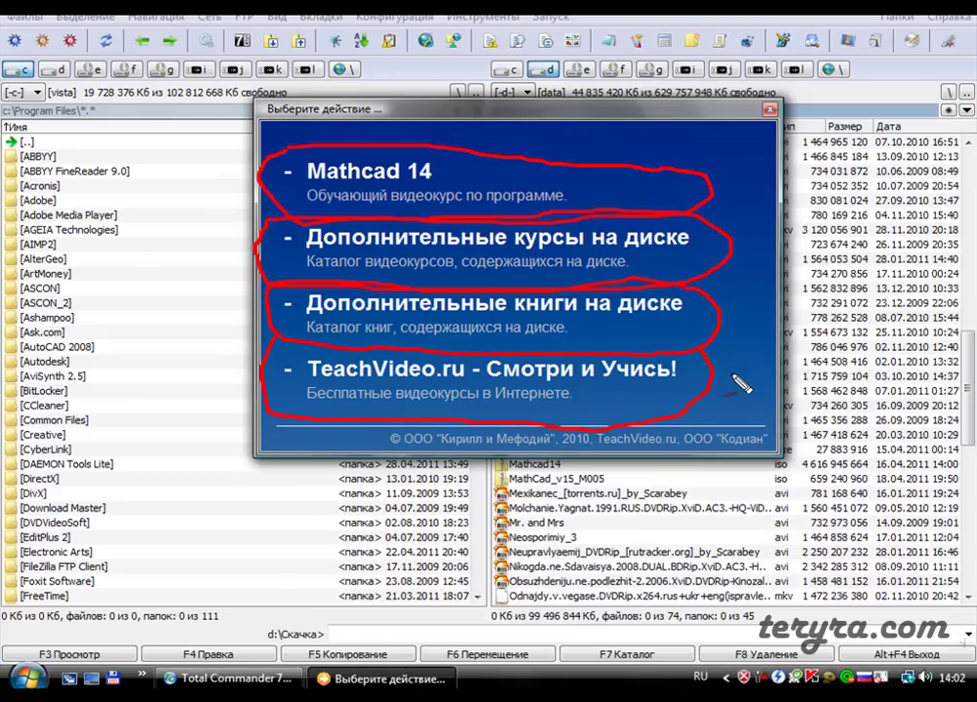
pyautogui.press('Escape')
pyautogui.click(769, 110)
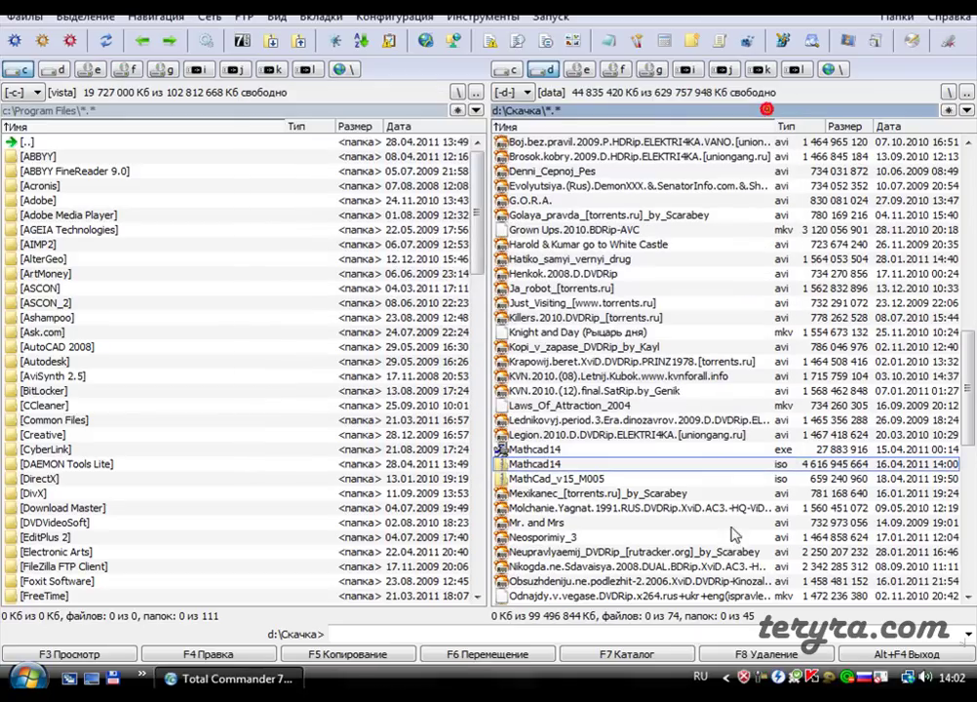
# Unmount the Mathcad14 image from virtual drive 0 (G:) in DAEMON Tools Lite.
pyautogui.rightClick(778, 676)
pyautogui.moveTo(722, 555)
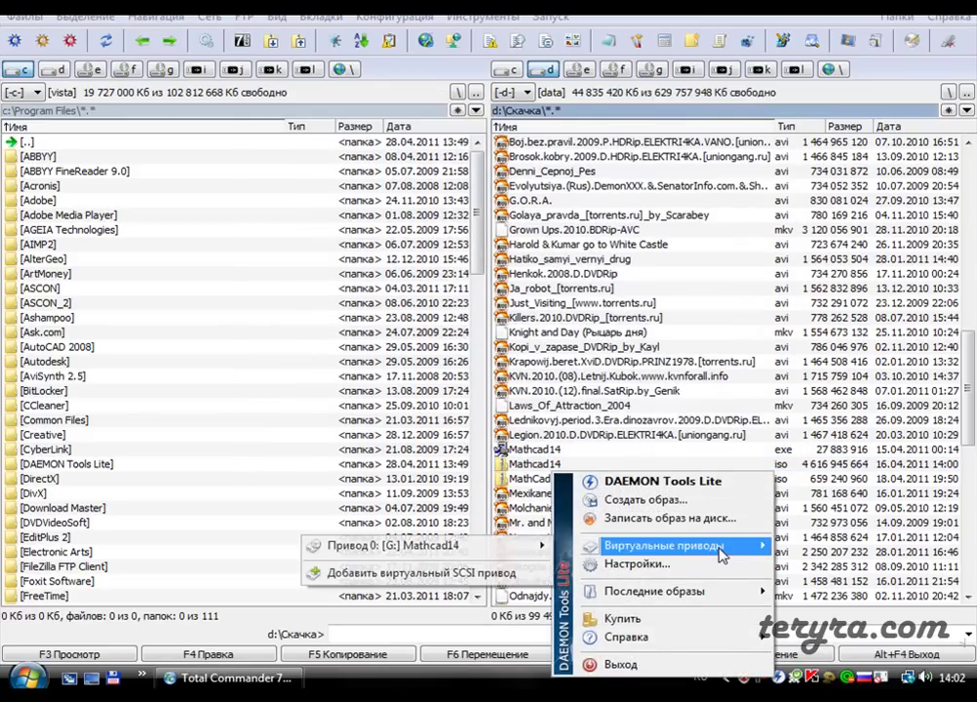
pyautogui.moveTo(527, 548)
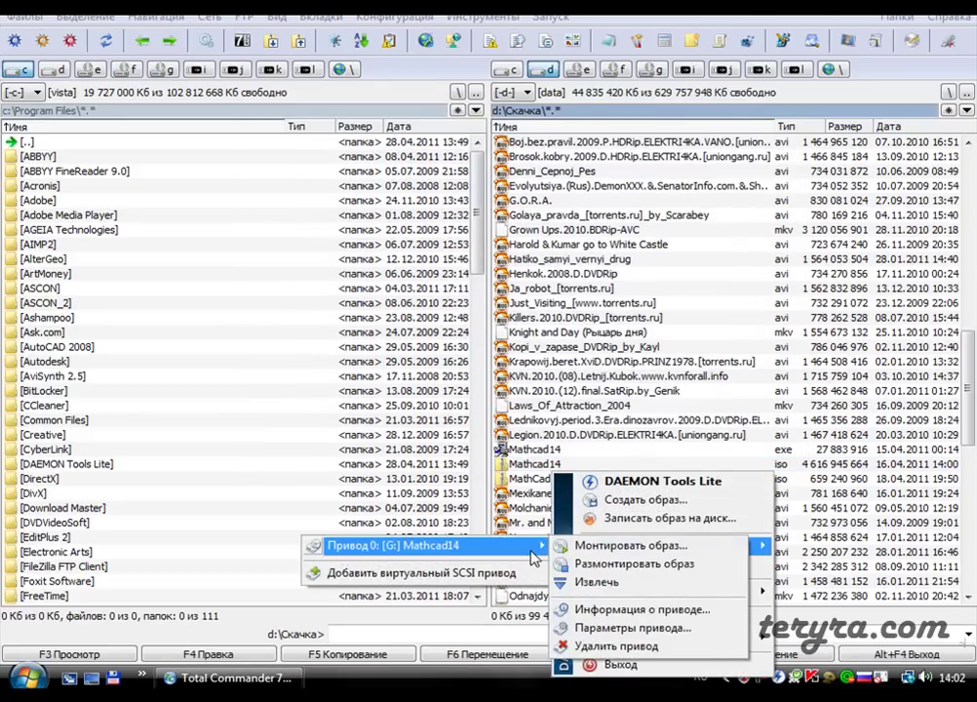
pyautogui.click(627, 566)
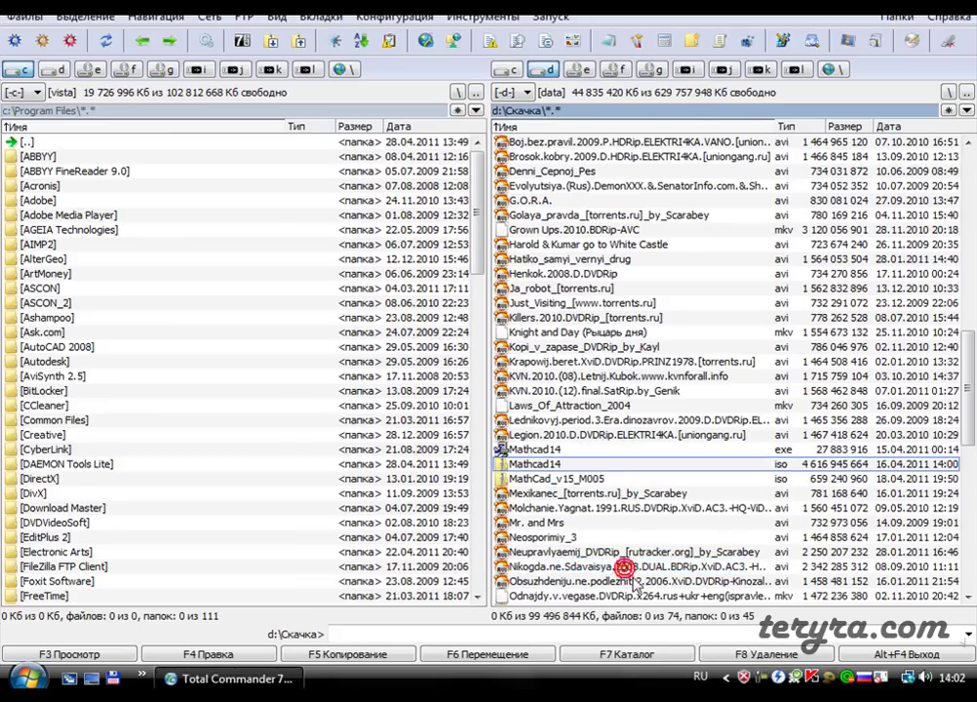
# Mount the Mathcad14 image in the emptied virtual drive 0 (G:) again and dismiss the autoplay window.
pyautogui.rightClick(783, 680)
pyautogui.moveTo(619, 551)
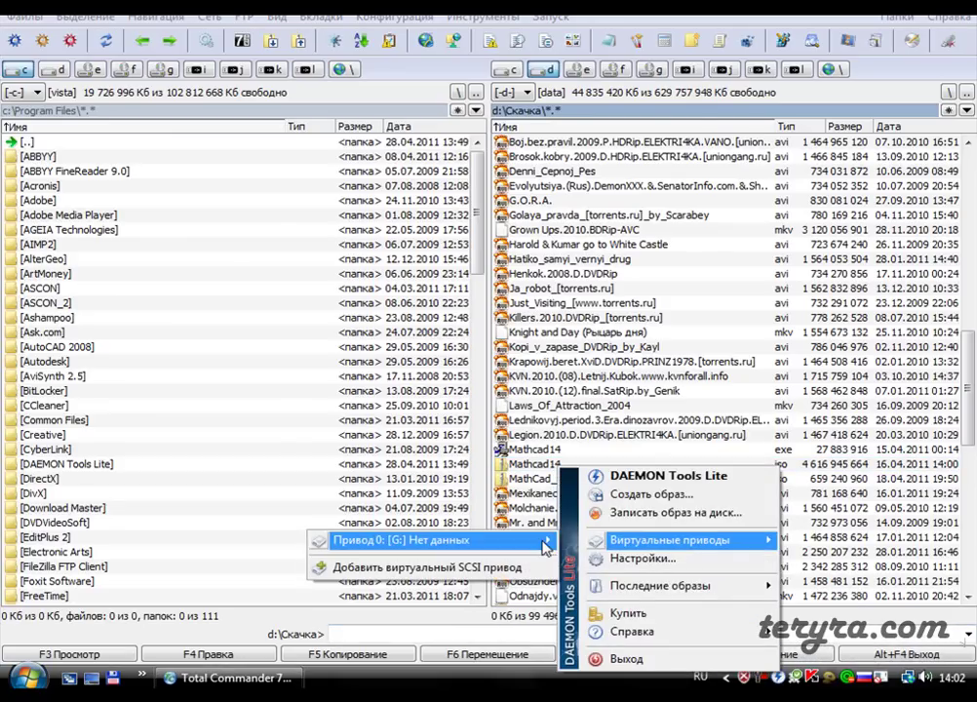
pyautogui.moveTo(538, 540)
pyautogui.click(583, 543)
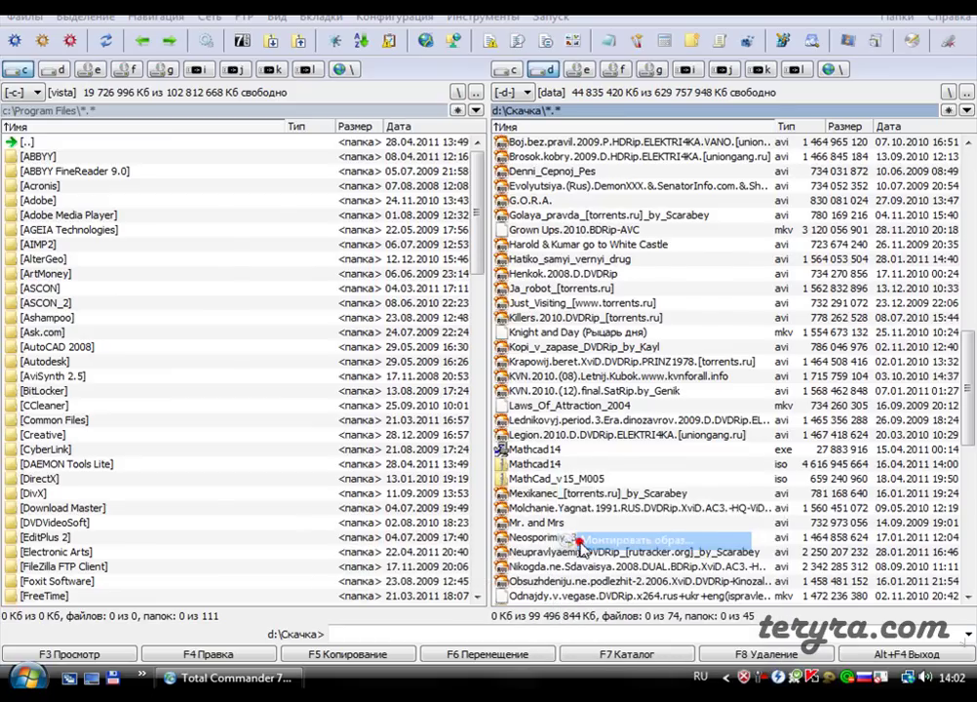
pyautogui.moveTo(764, 244); pyautogui.dragTo(750, 425)
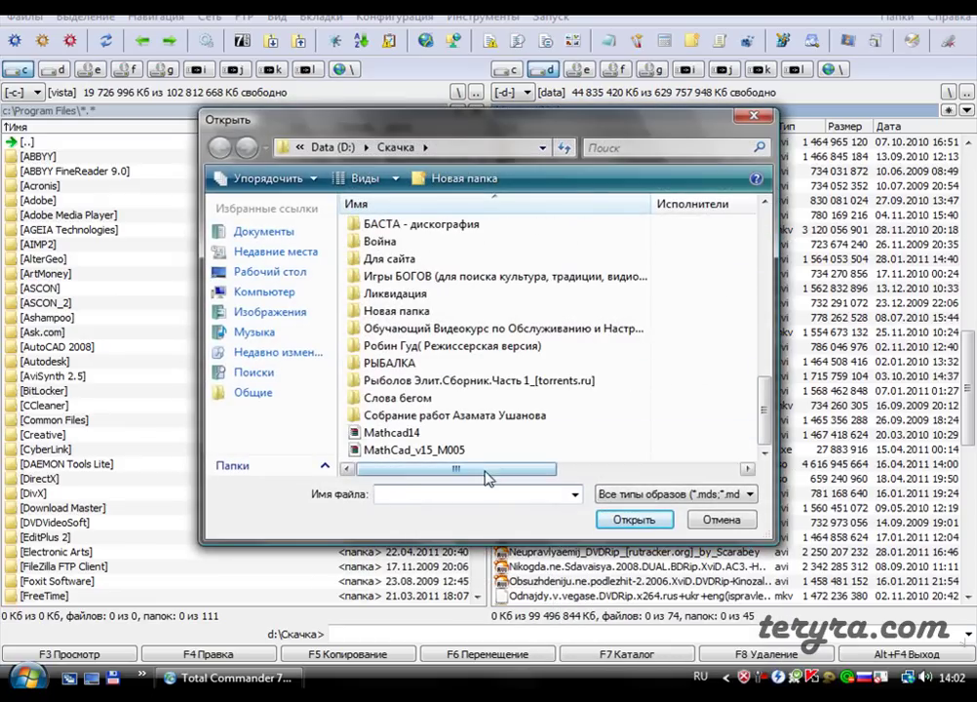
pyautogui.click(443, 433)
pyautogui.click(632, 520)
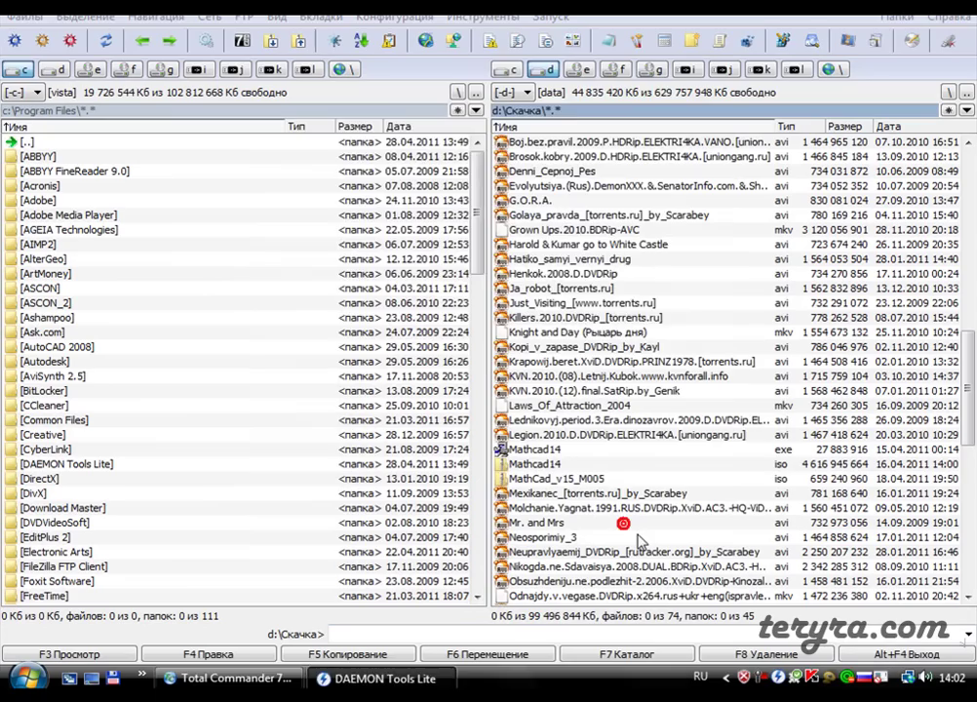
pyautogui.click(641, 96)
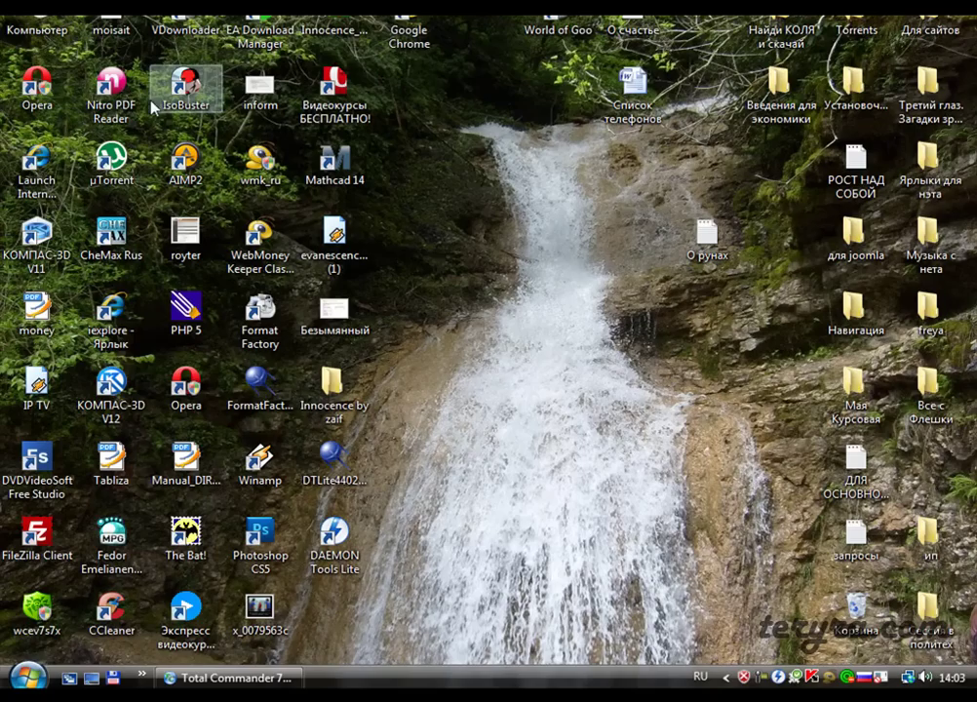
# Open Компьютер from the desktop, check the virtual BD-ROM drive (G:) with Mathcad14, and close the window.
pyautogui.doubleClick(32, 24)
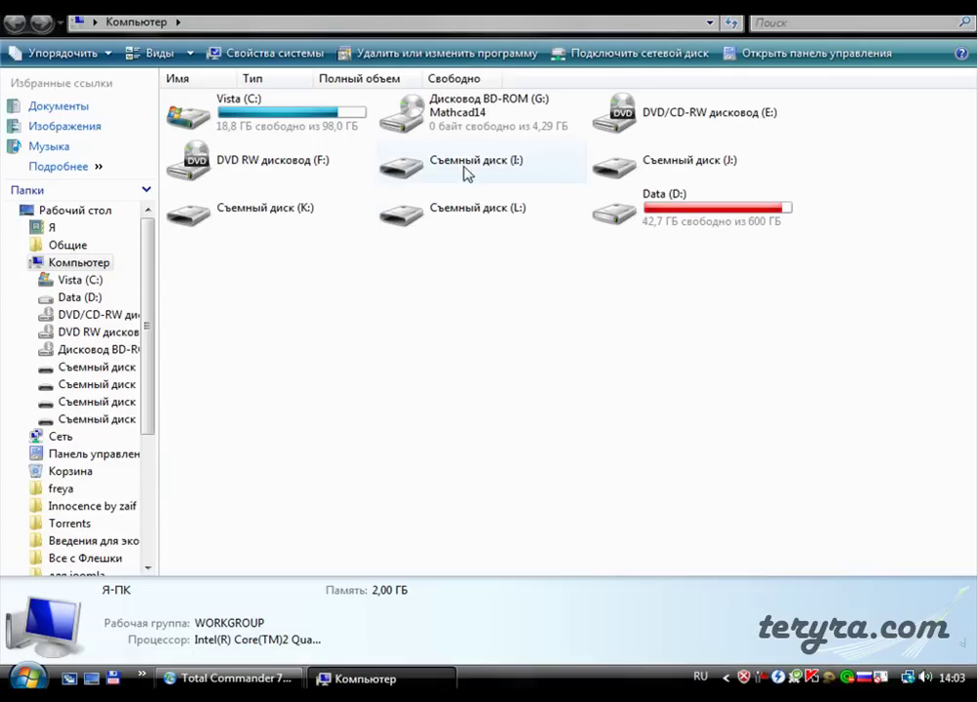
pyautogui.moveTo(379, 142)
pyautogui.mouseDown()
pyautogui.moveTo(451, 144)
pyautogui.moveTo(599, 107)
pyautogui.moveTo(568, 94)
pyautogui.moveTo(406, 87)
pyautogui.mouseUp()
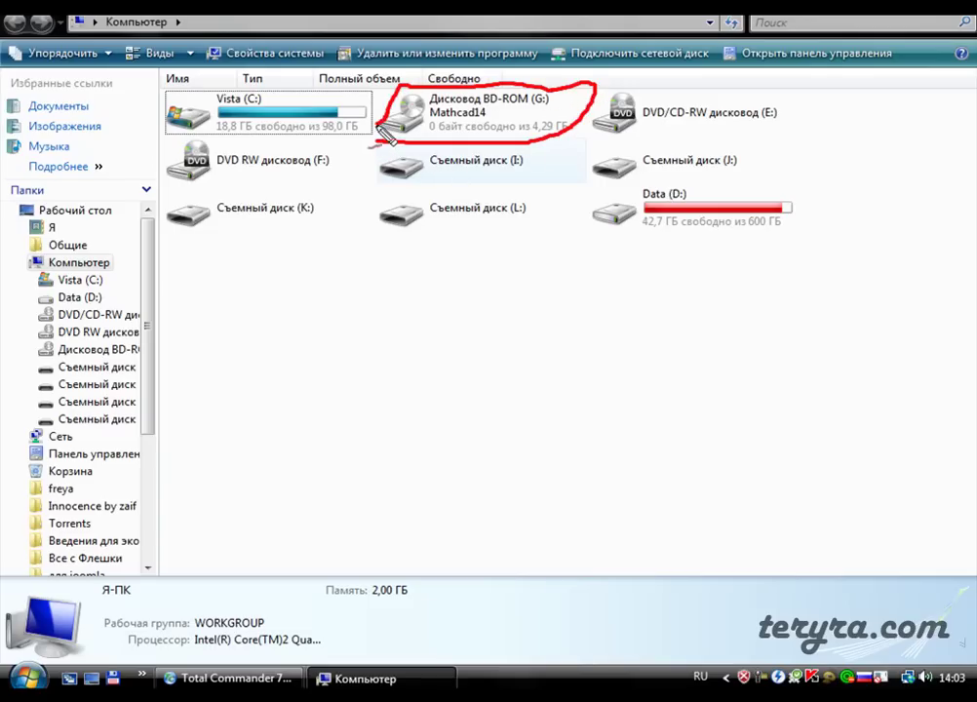
pyautogui.press('Escape')
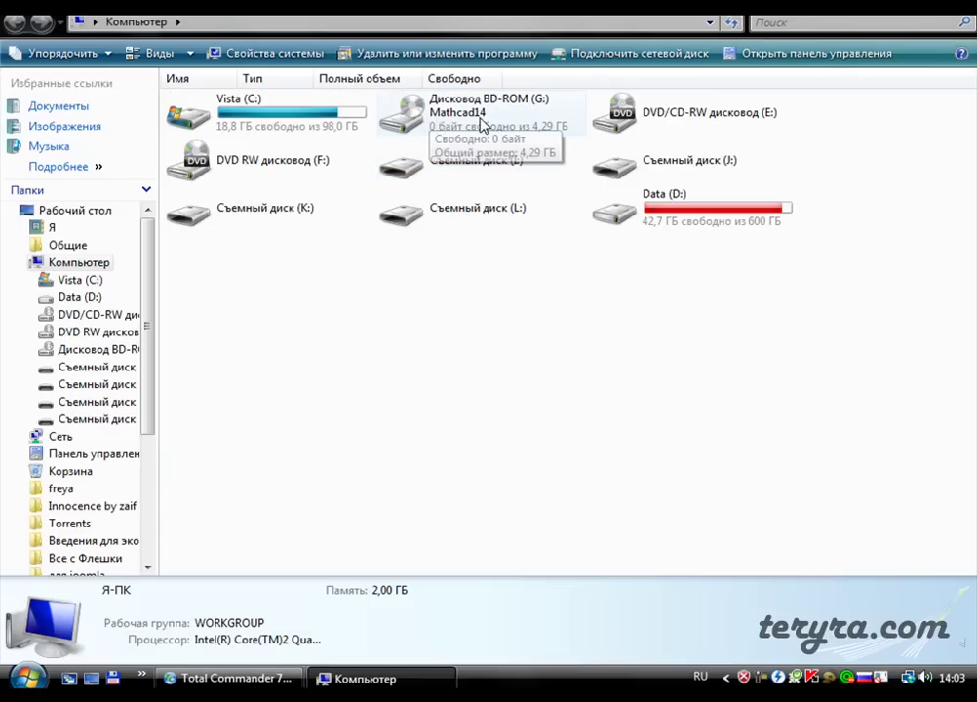
pyautogui.moveTo(504, 119)
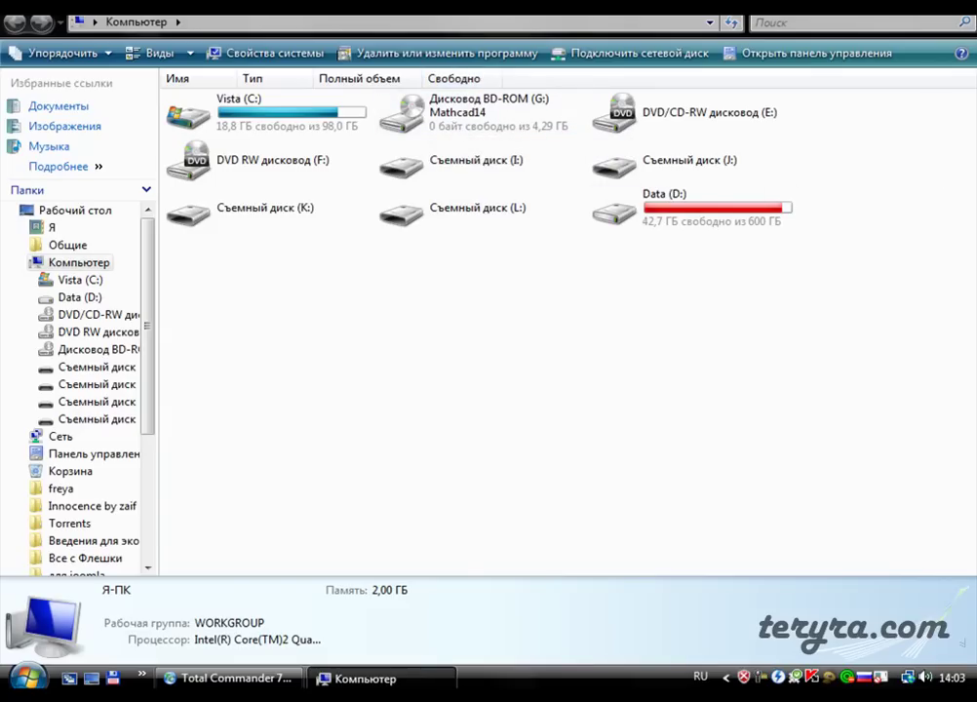
pyautogui.hotkey('alt', 'F4')
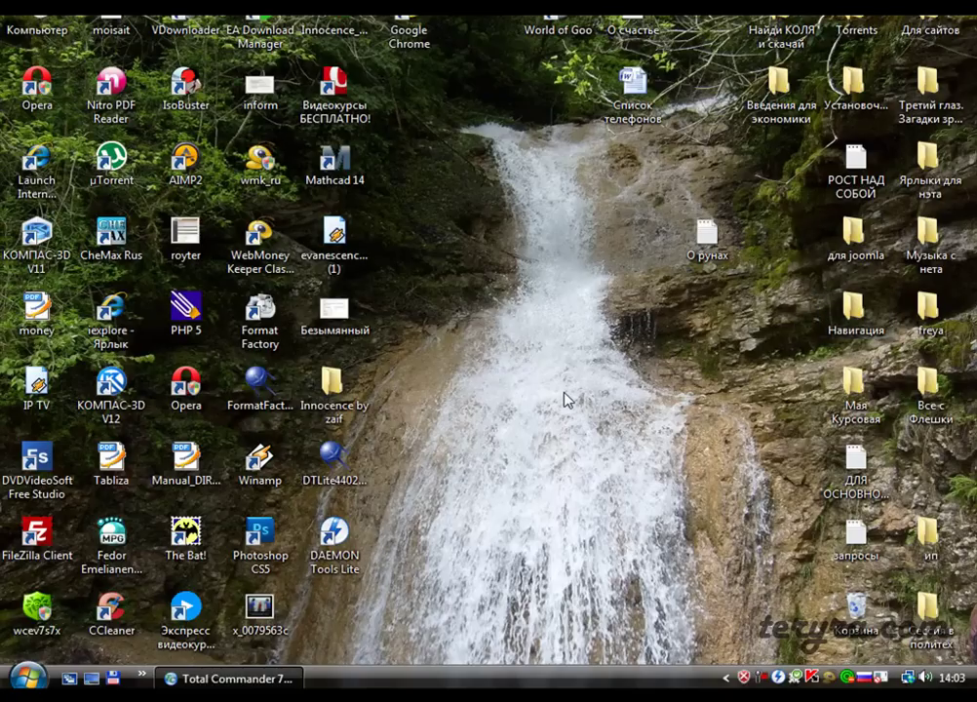